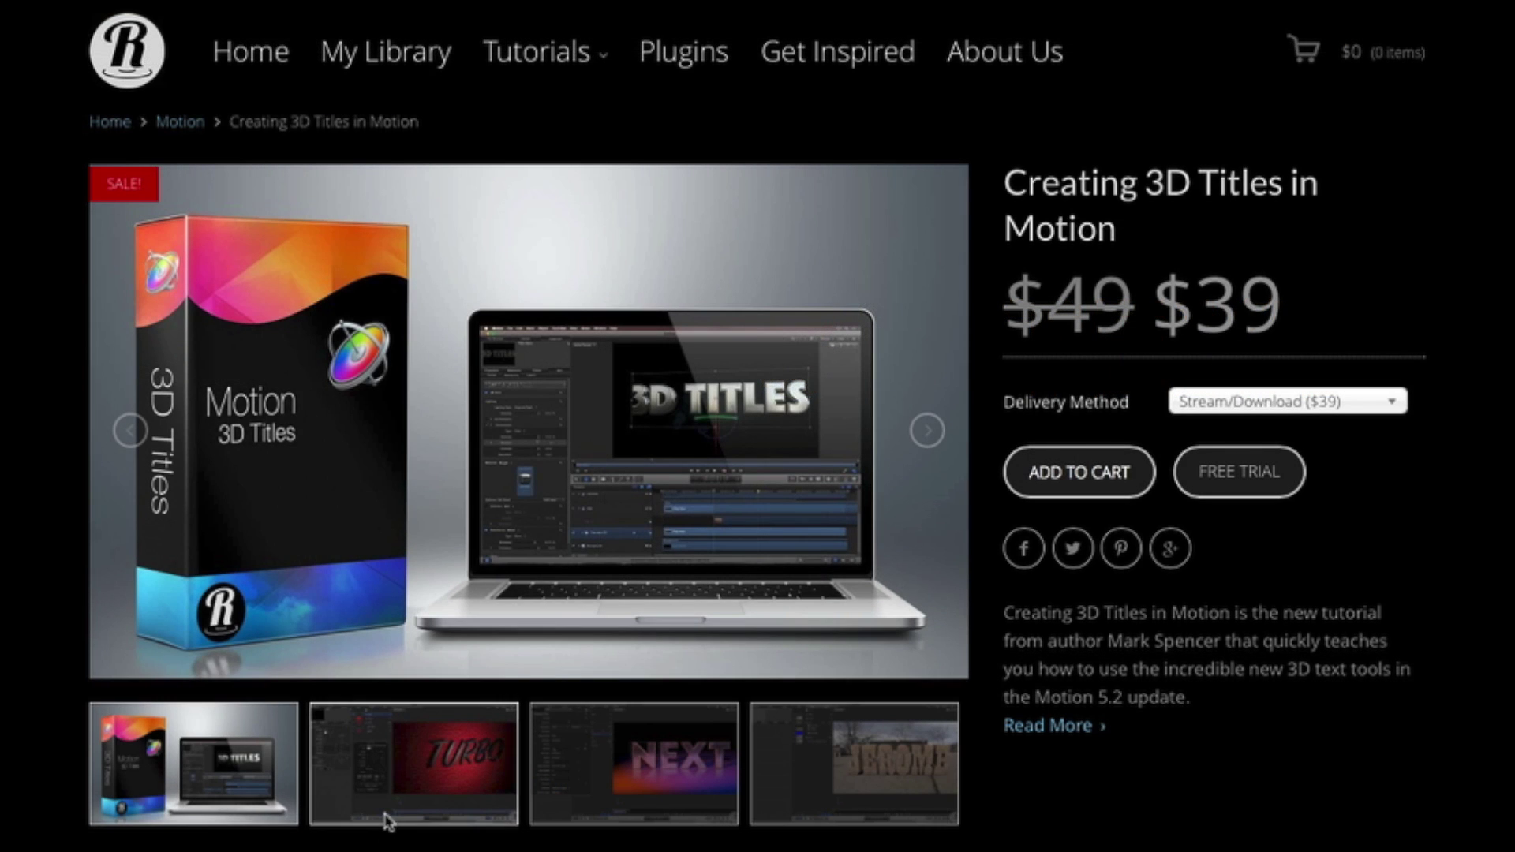
{"action": "left_click", "coordinate": [387, 820]}
{"action": "left_click", "coordinate": [602, 813]}
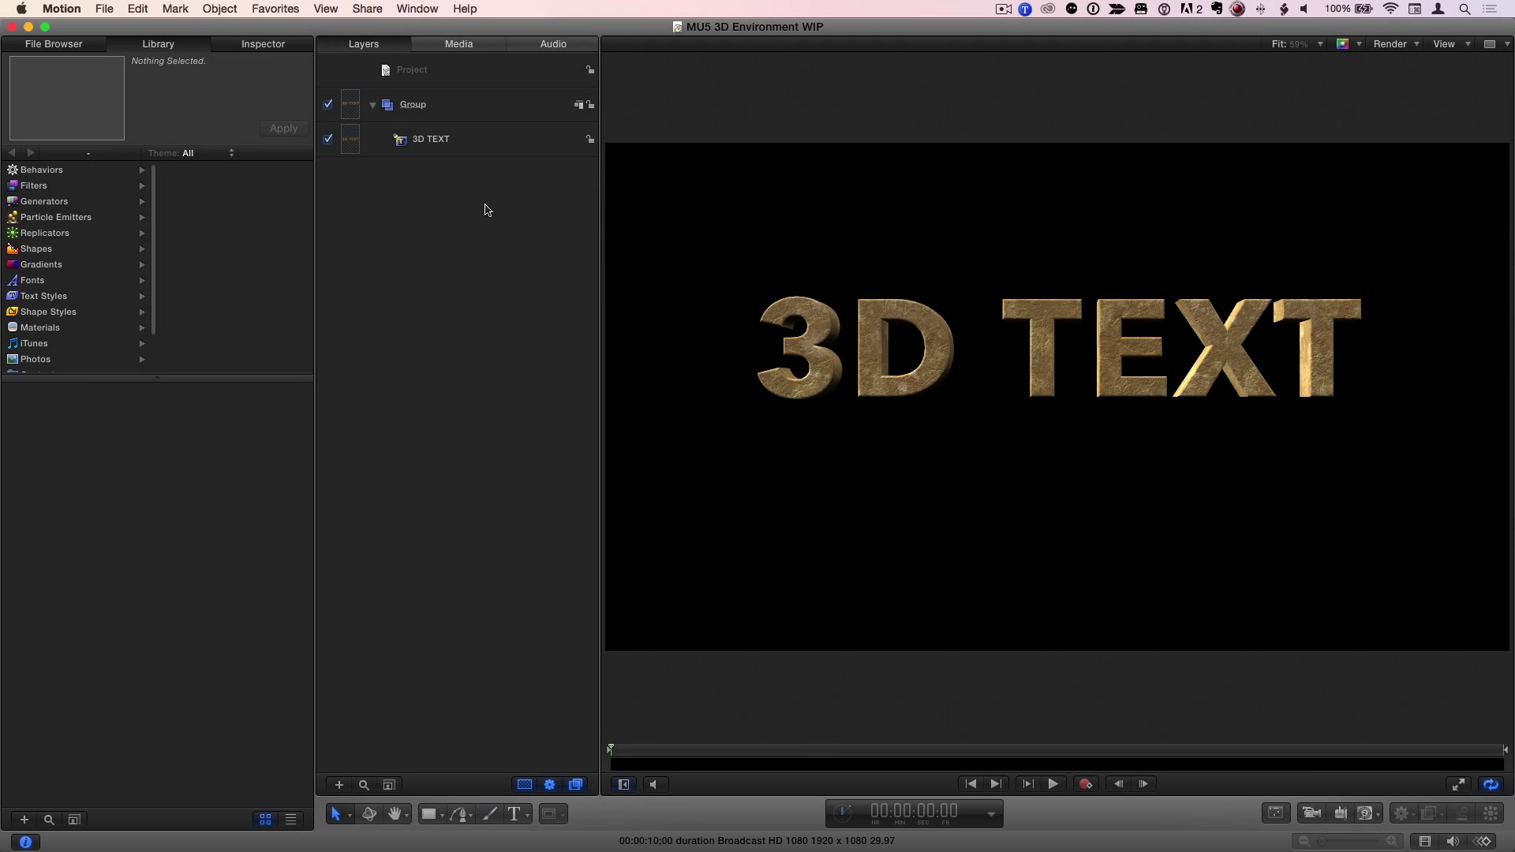
Add a camera to the project and switch the existing 2D group to 3D.
{"action": "left_click", "coordinate": [1312, 814]}
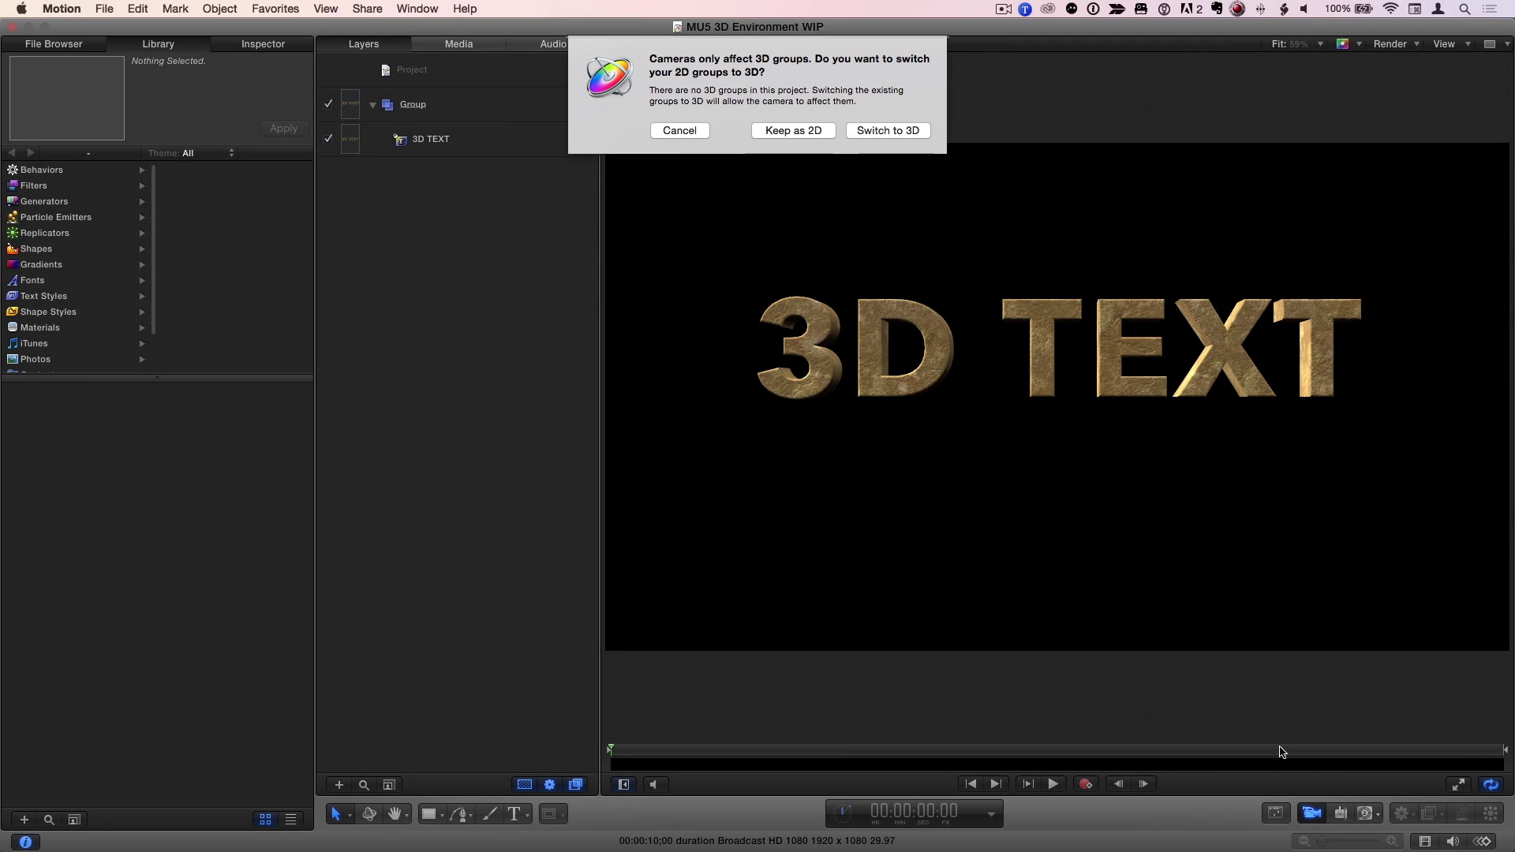
{"action": "left_click", "coordinate": [888, 130]}
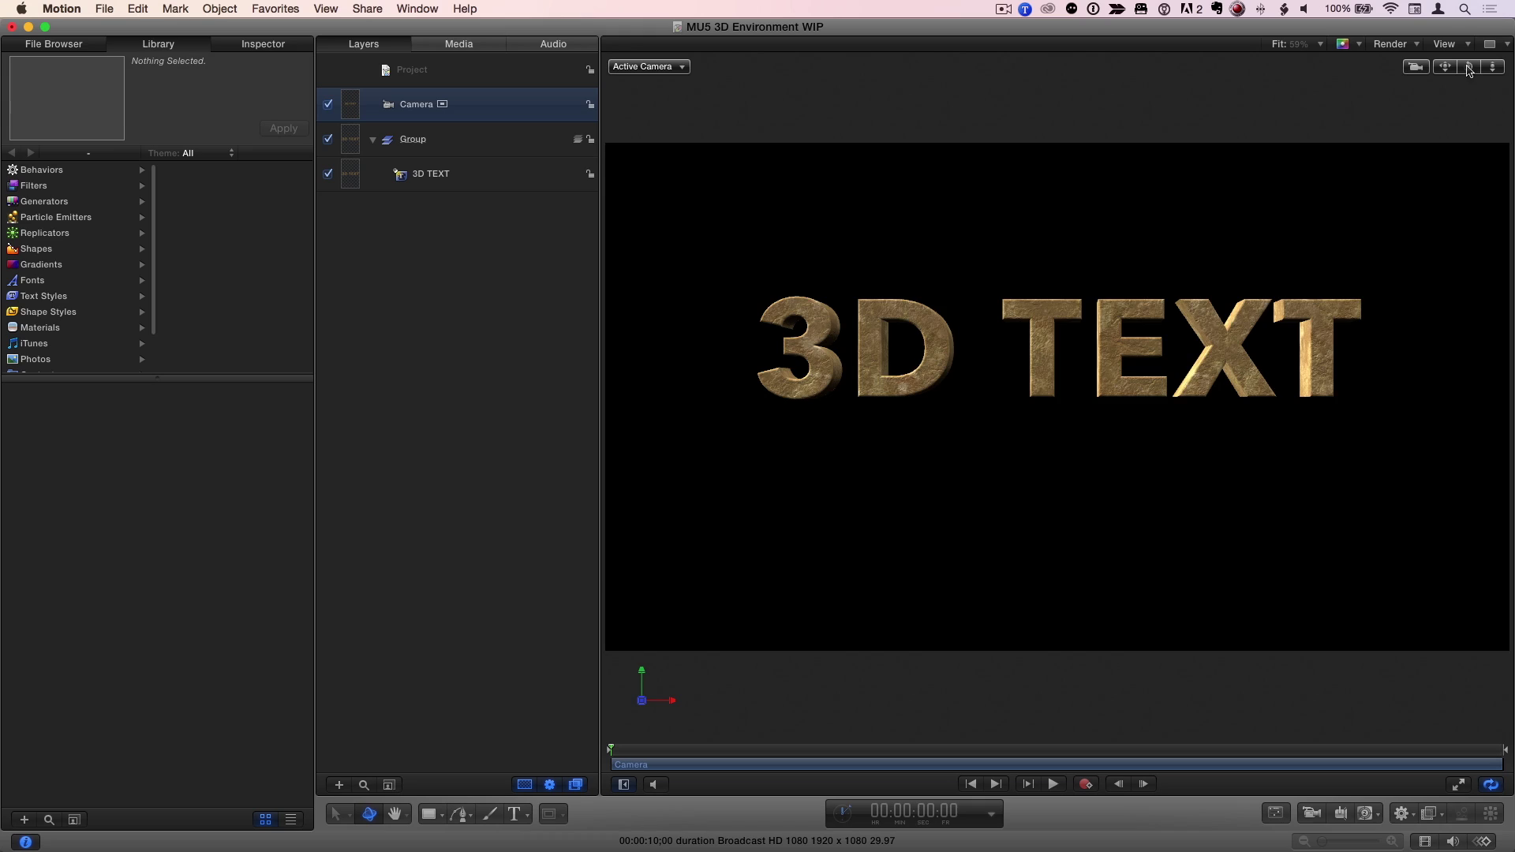
{"action": "mouse_move", "coordinate": [1469, 70]}
{"action": "left_mouse_down"}
{"action": "mouse_move", "coordinate": [1396, 73]}
{"action": "mouse_move", "coordinate": [1469, 71]}
{"action": "left_mouse_up"}
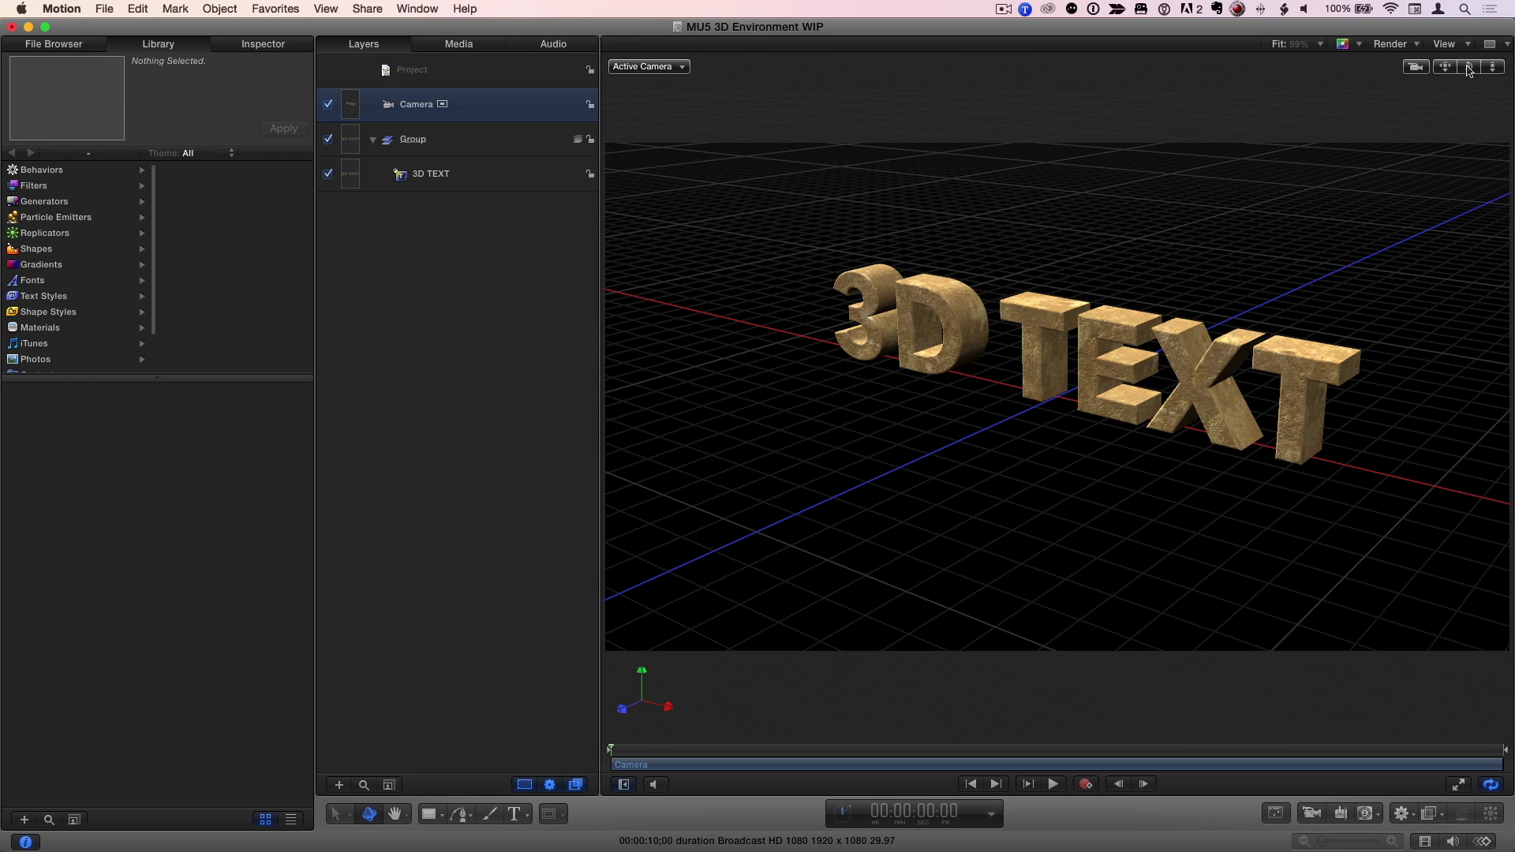
{"action": "double_click", "coordinate": [1476, 69]}
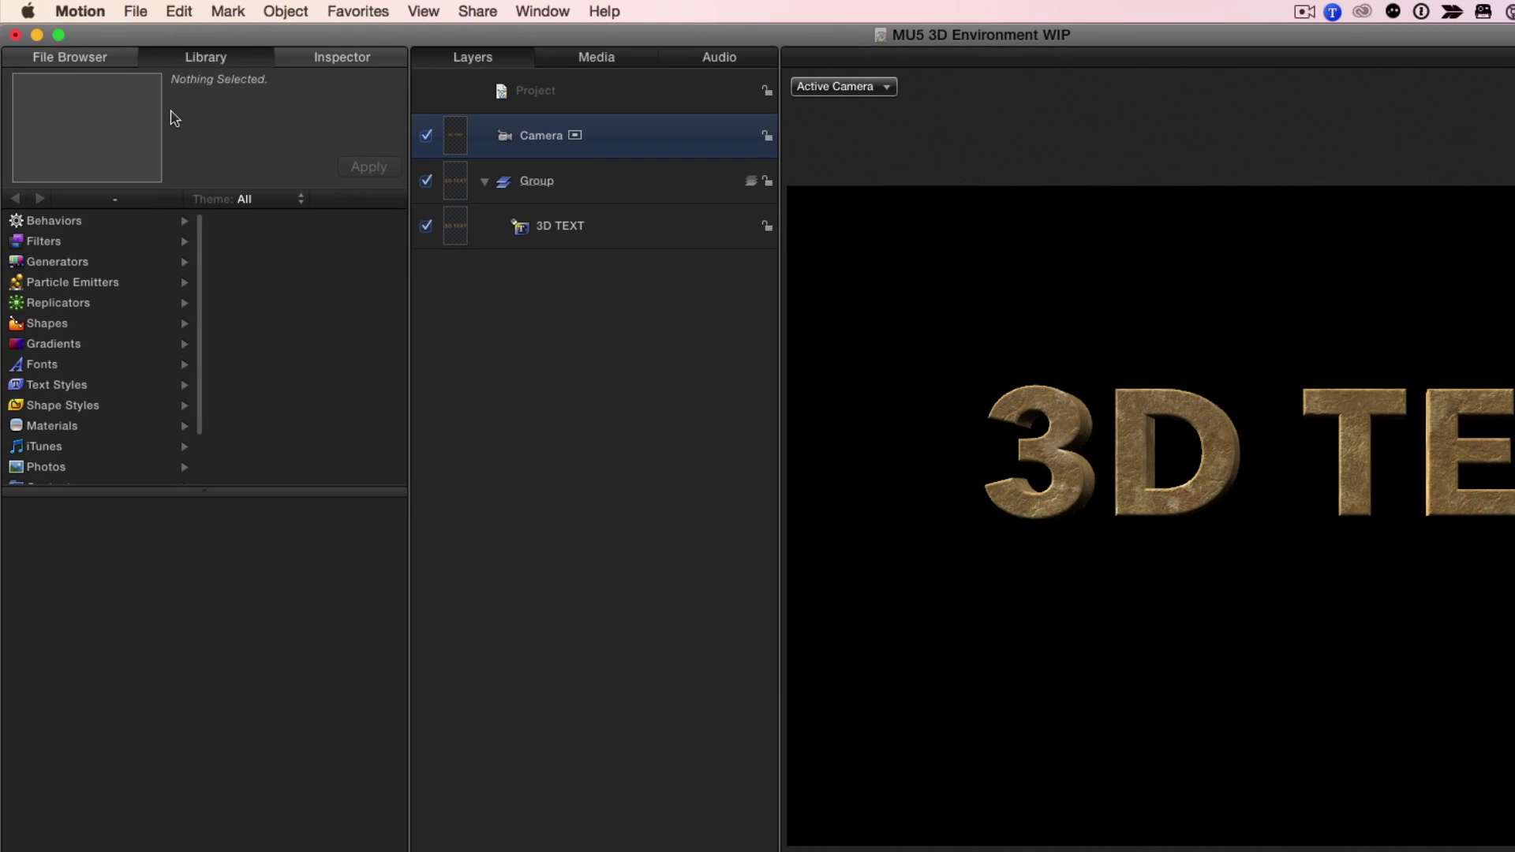
Add a Color Solid generator to the group containing the 3D text and place it behind the text.
{"action": "left_click", "coordinate": [61, 261]}
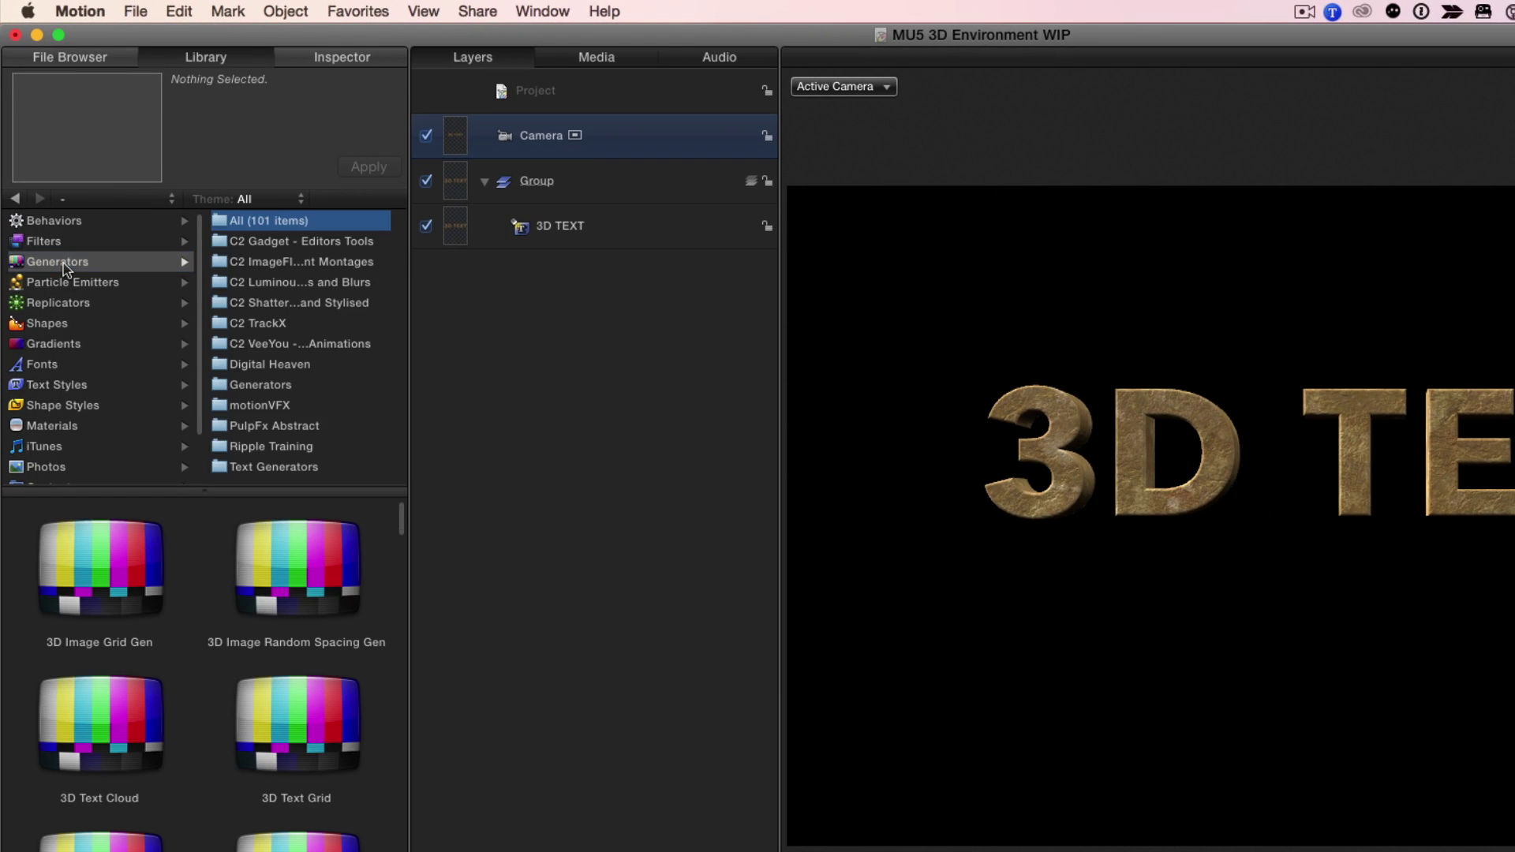
{"action": "left_click", "coordinate": [280, 385]}
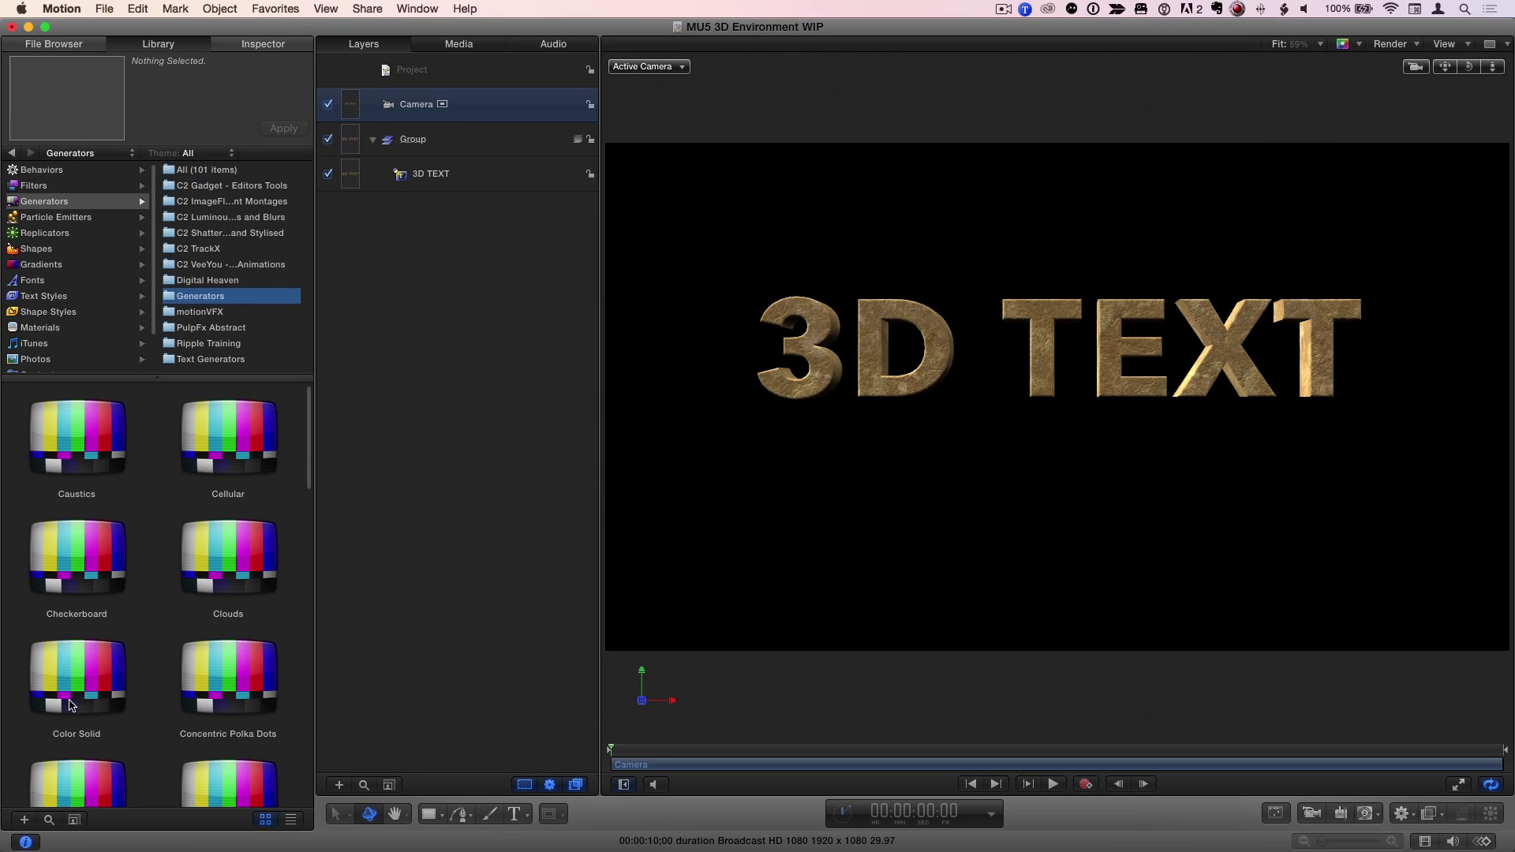
{"action": "left_click_drag", "start_coordinate": [75, 690], "coordinate": [425, 150]}
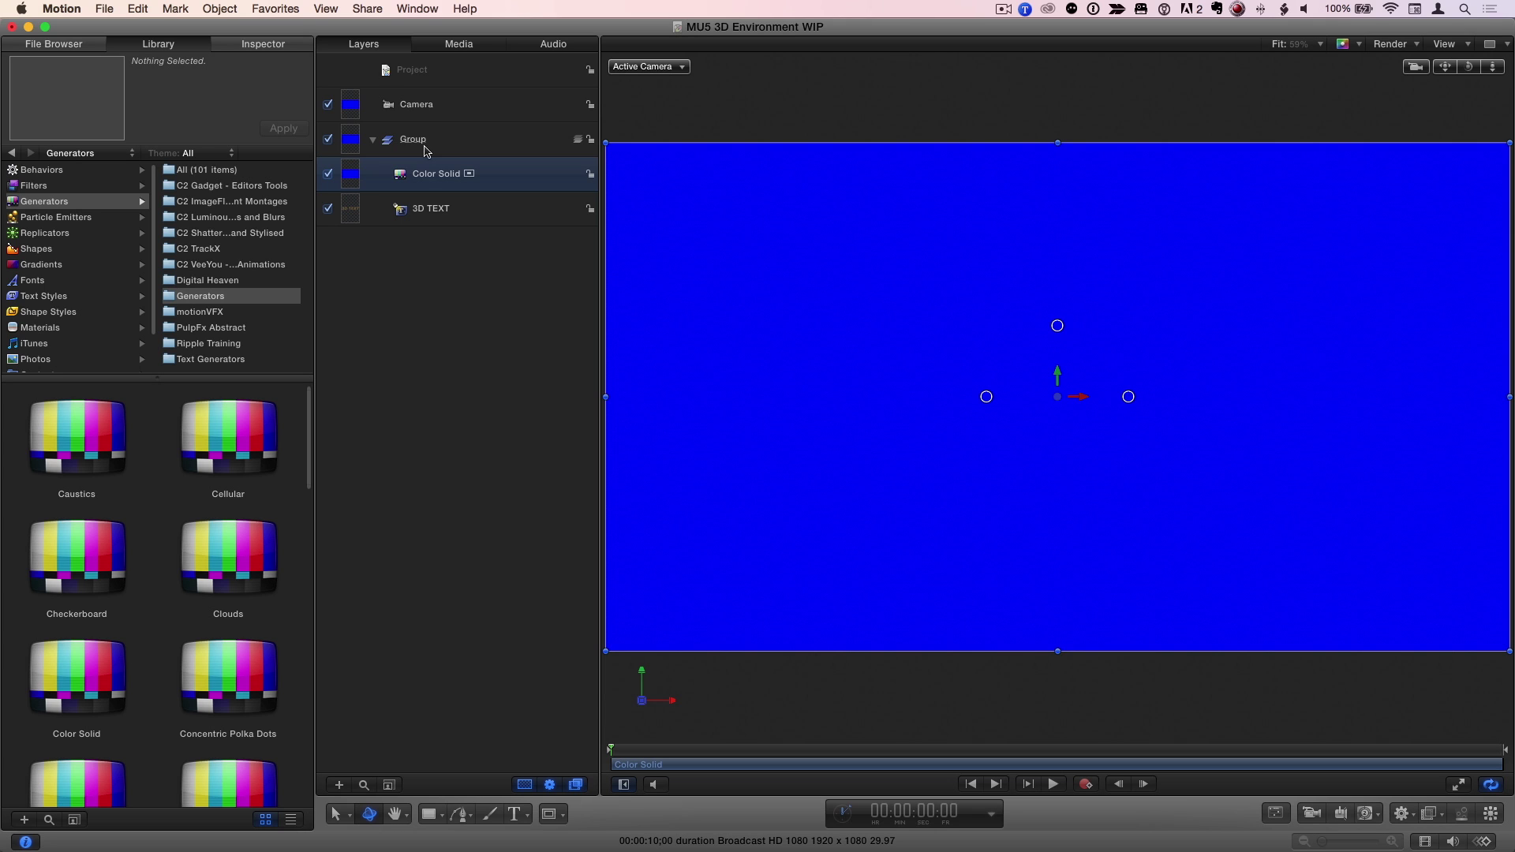
{"action": "key", "text": "super+bracketleft"}
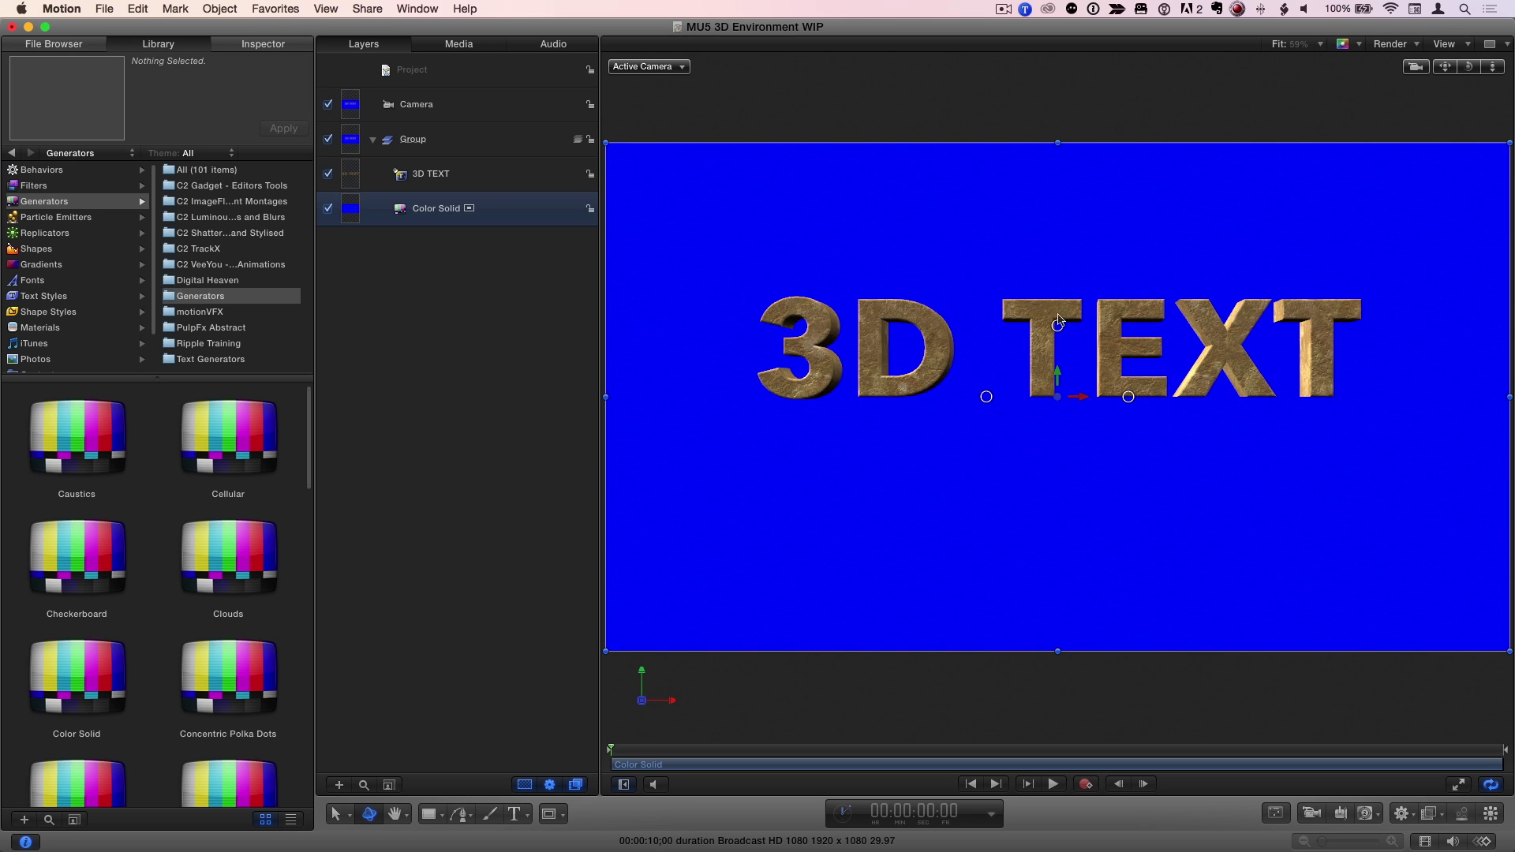
Rotate the Color Solid to lie flat as a floor beneath the text and scale it to 500%.
{"action": "left_click_drag", "start_coordinate": [1058, 322], "coordinate": [1062, 280]}
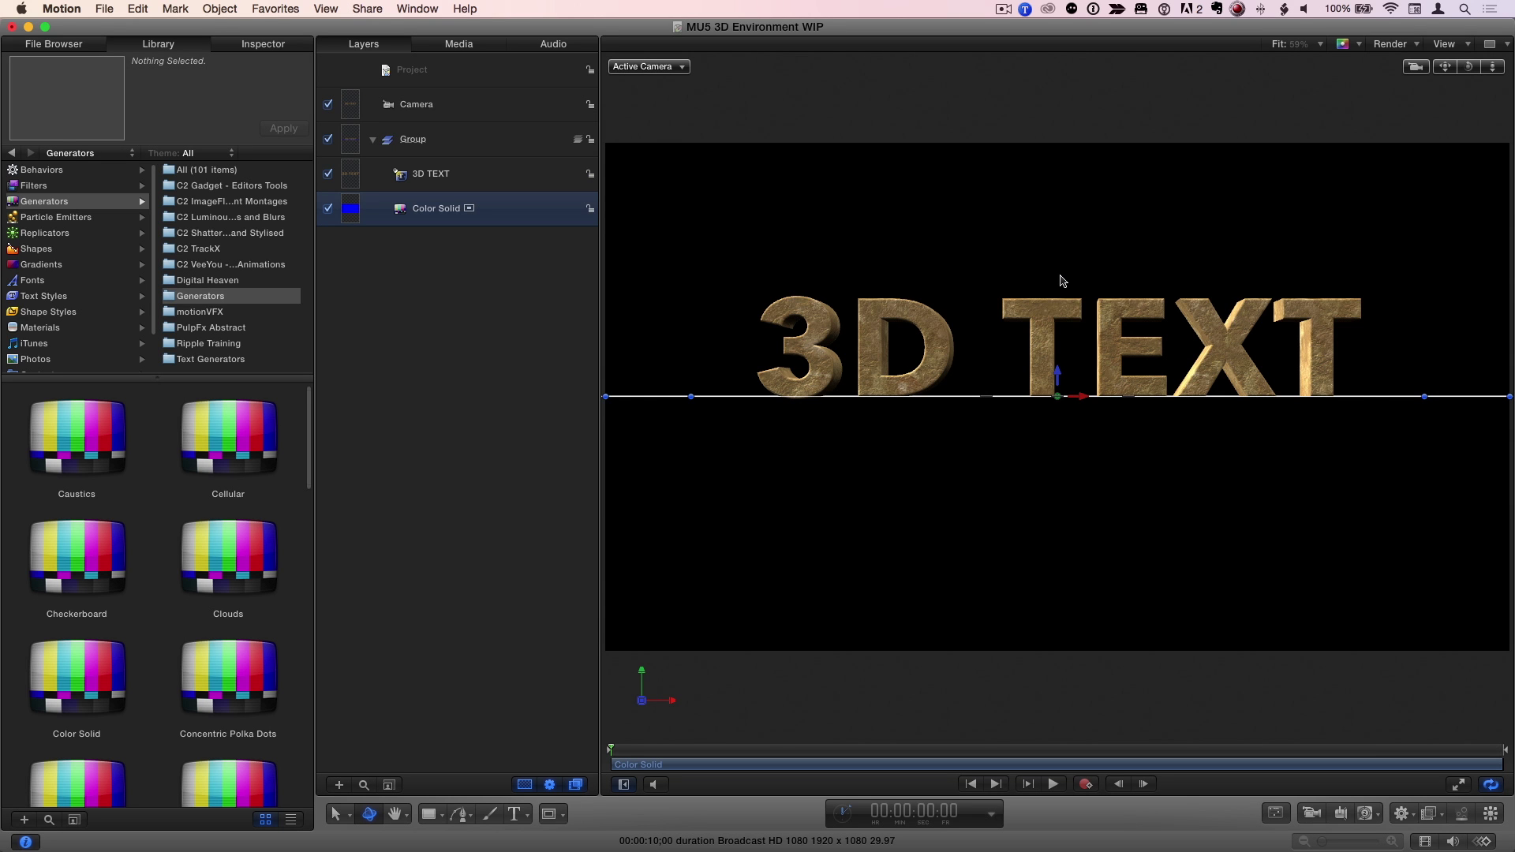
{"action": "left_click_drag", "start_coordinate": [1468, 66], "coordinate": [1368, 160]}
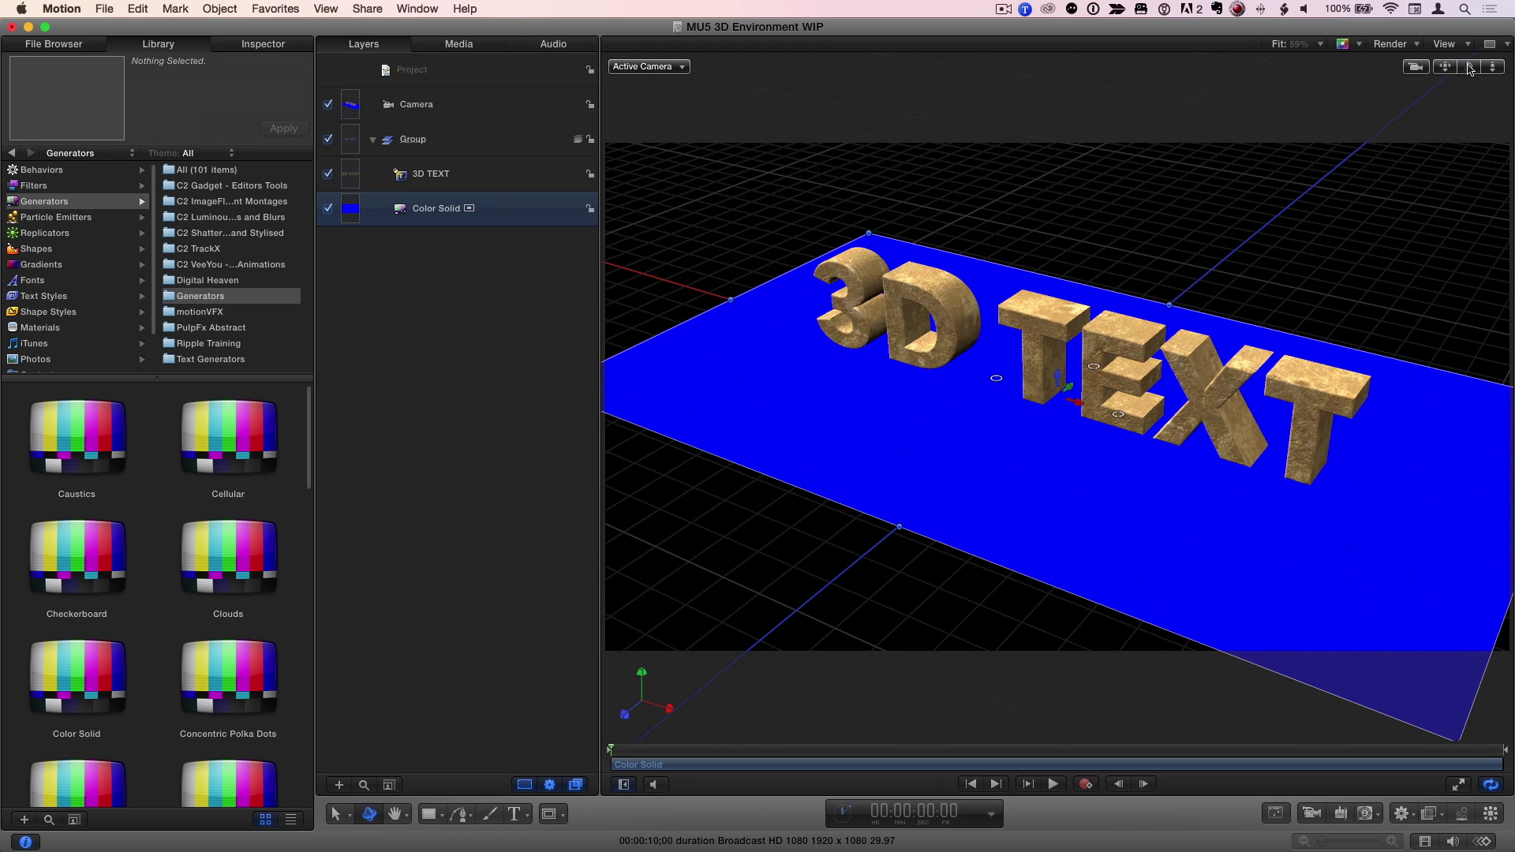
{"action": "key", "text": "super+3"}
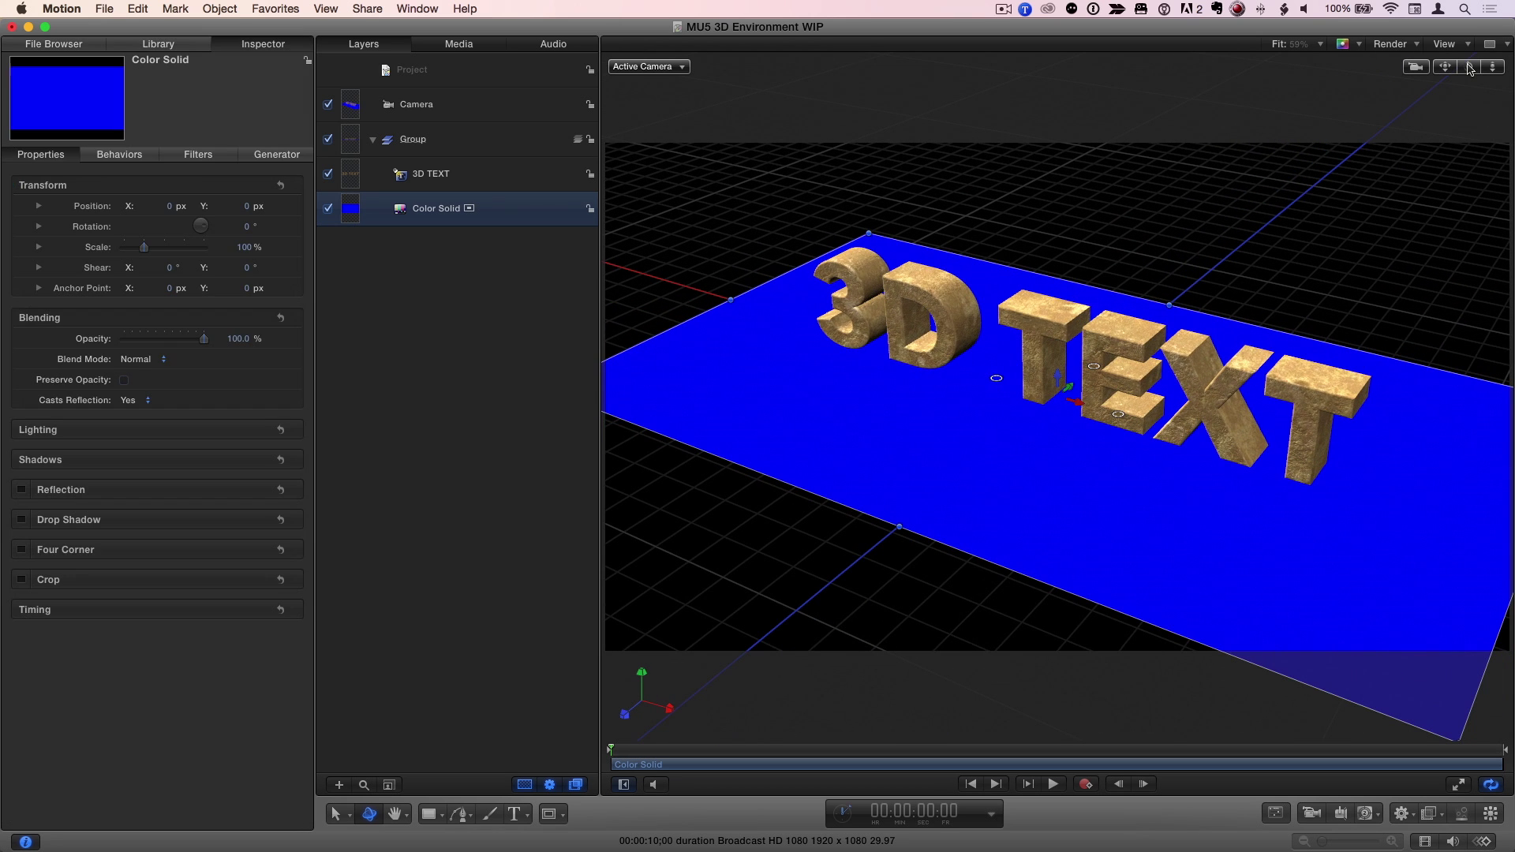
{"action": "left_click", "coordinate": [245, 247]}
{"action": "type", "text": "500"}
{"action": "key", "text": "Return"}
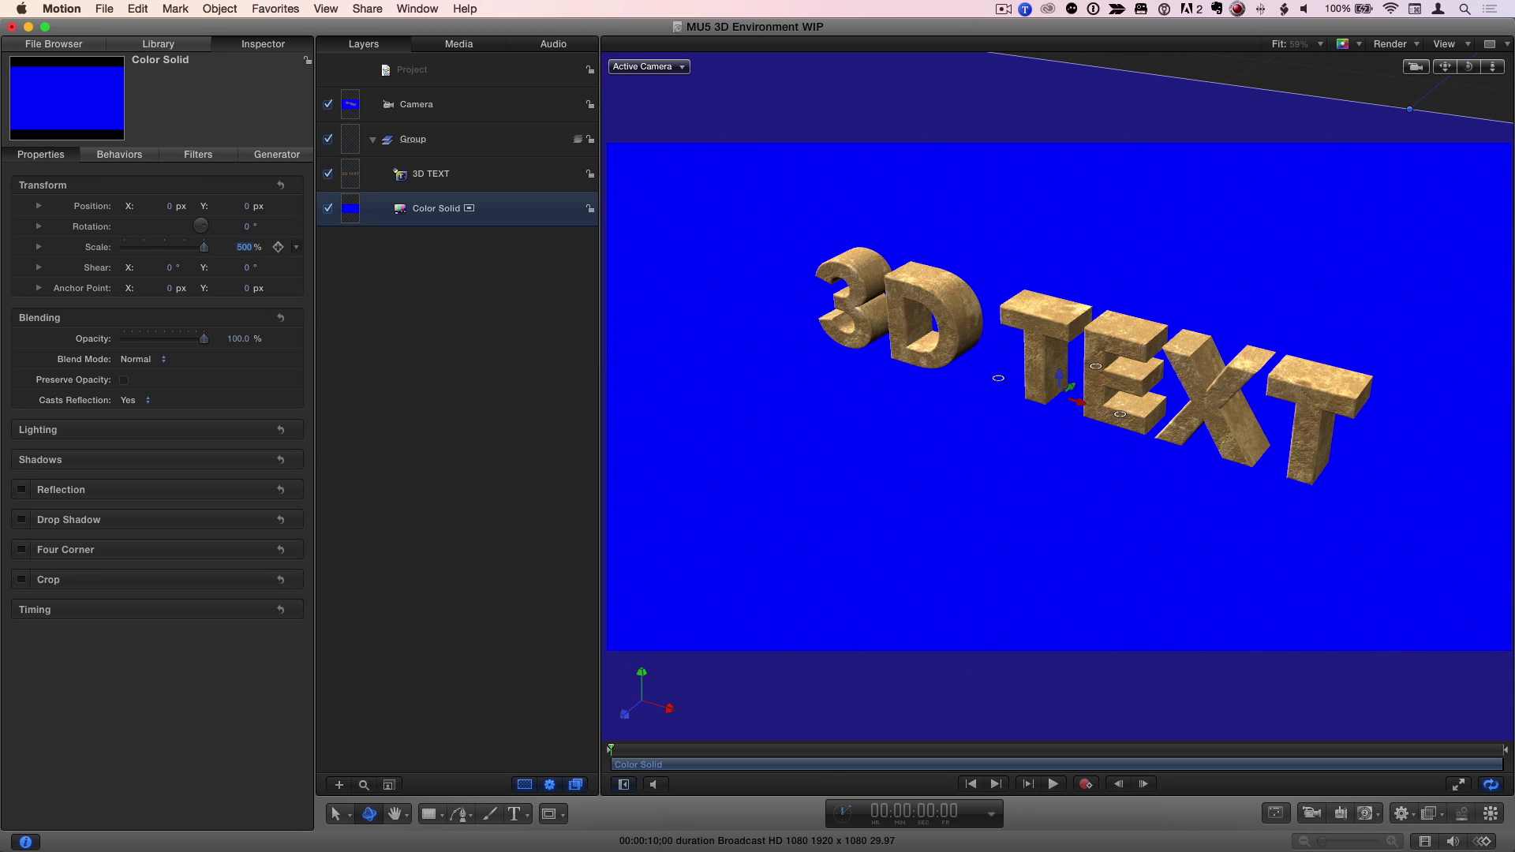
Enable reflection on the Color Solid floor with falloff, using an end distance of 250 and an exponent of 7.
{"action": "left_click", "coordinate": [21, 489]}
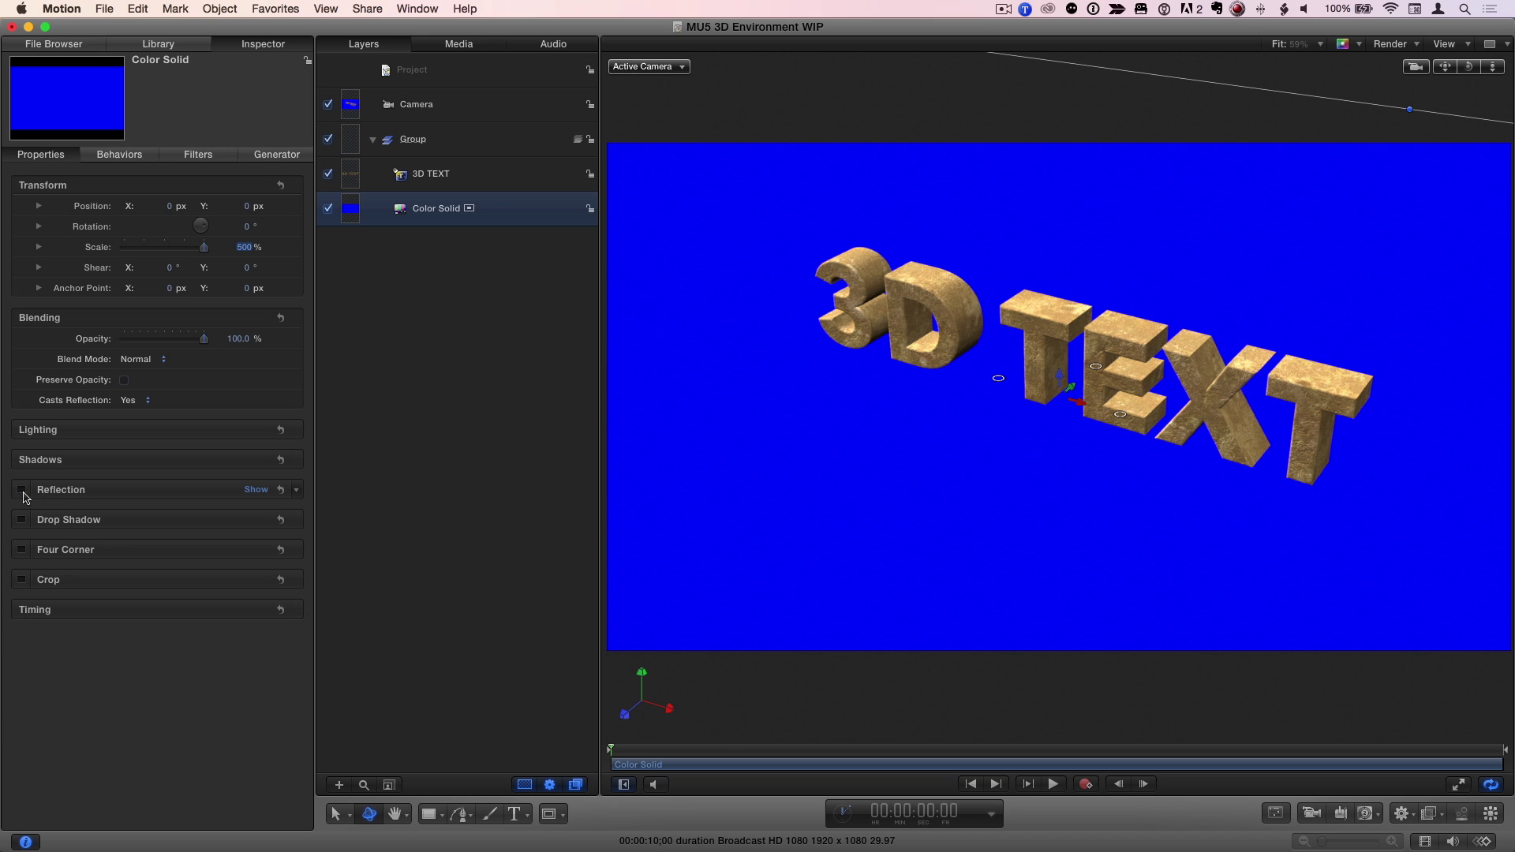
{"action": "left_click", "coordinate": [256, 489]}
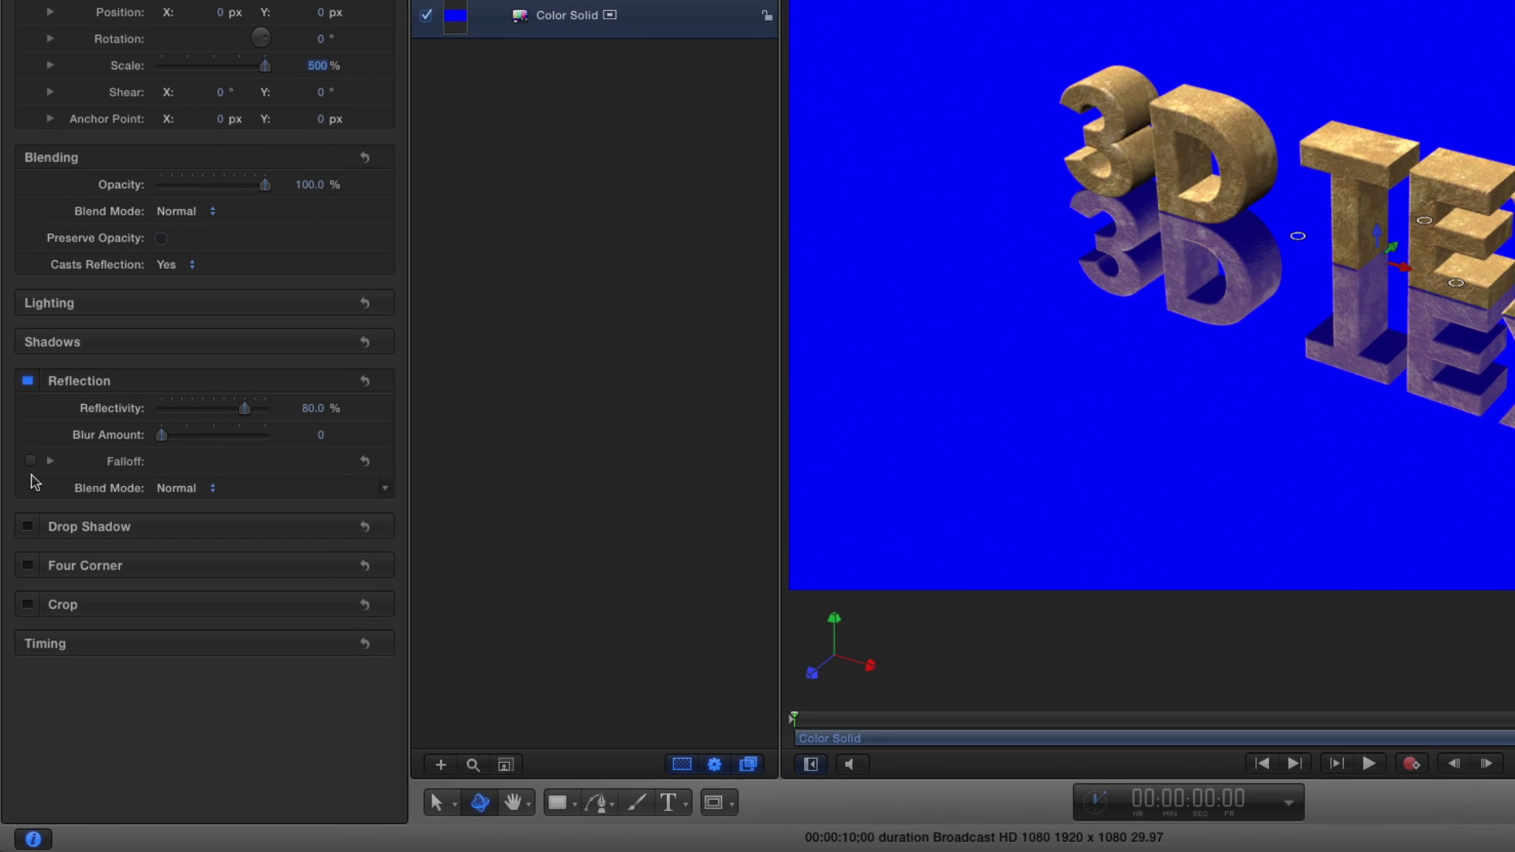
{"action": "left_click", "coordinate": [32, 461]}
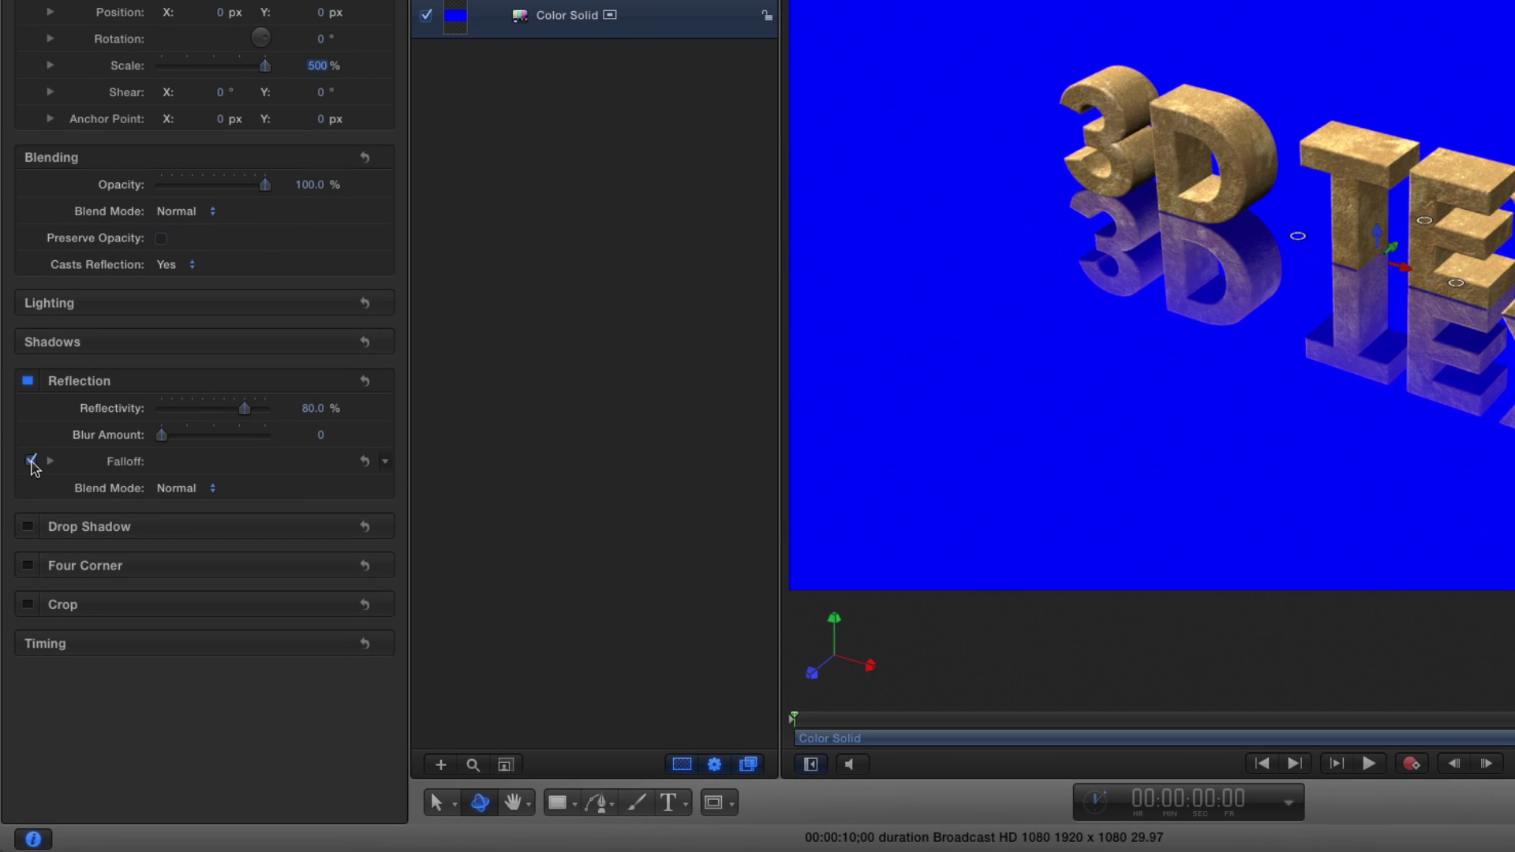
{"action": "left_click", "coordinate": [49, 461]}
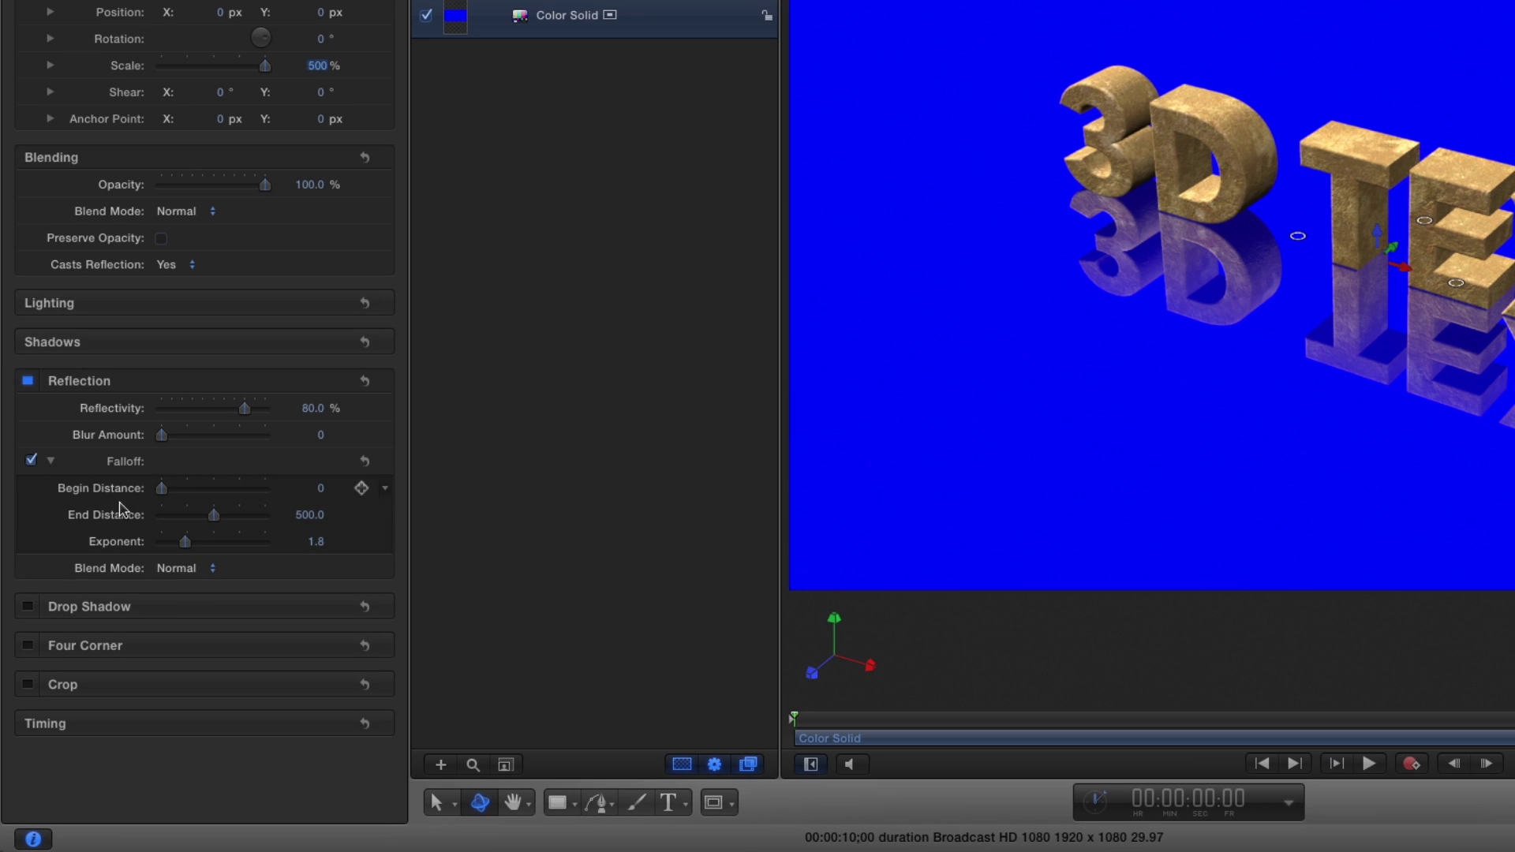
{"action": "left_click_drag", "start_coordinate": [214, 516], "coordinate": [183, 523]}
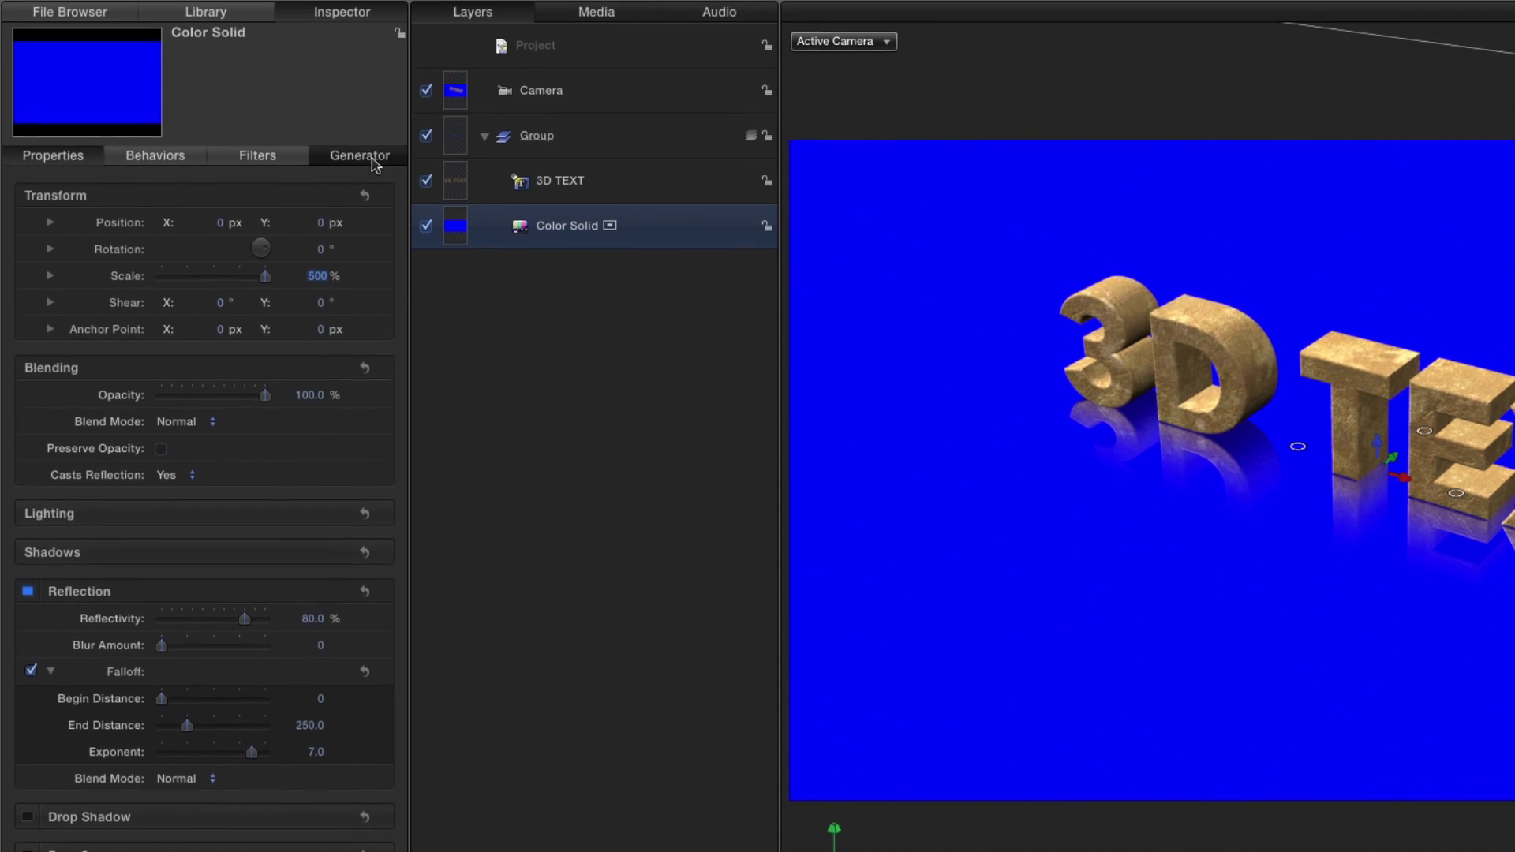
Change the Color Solid floor's color to white.
{"action": "left_click", "coordinate": [360, 201]}
{"action": "left_click", "coordinate": [196, 346]}
{"action": "left_click_drag", "start_coordinate": [182, 482], "coordinate": [174, 560]}
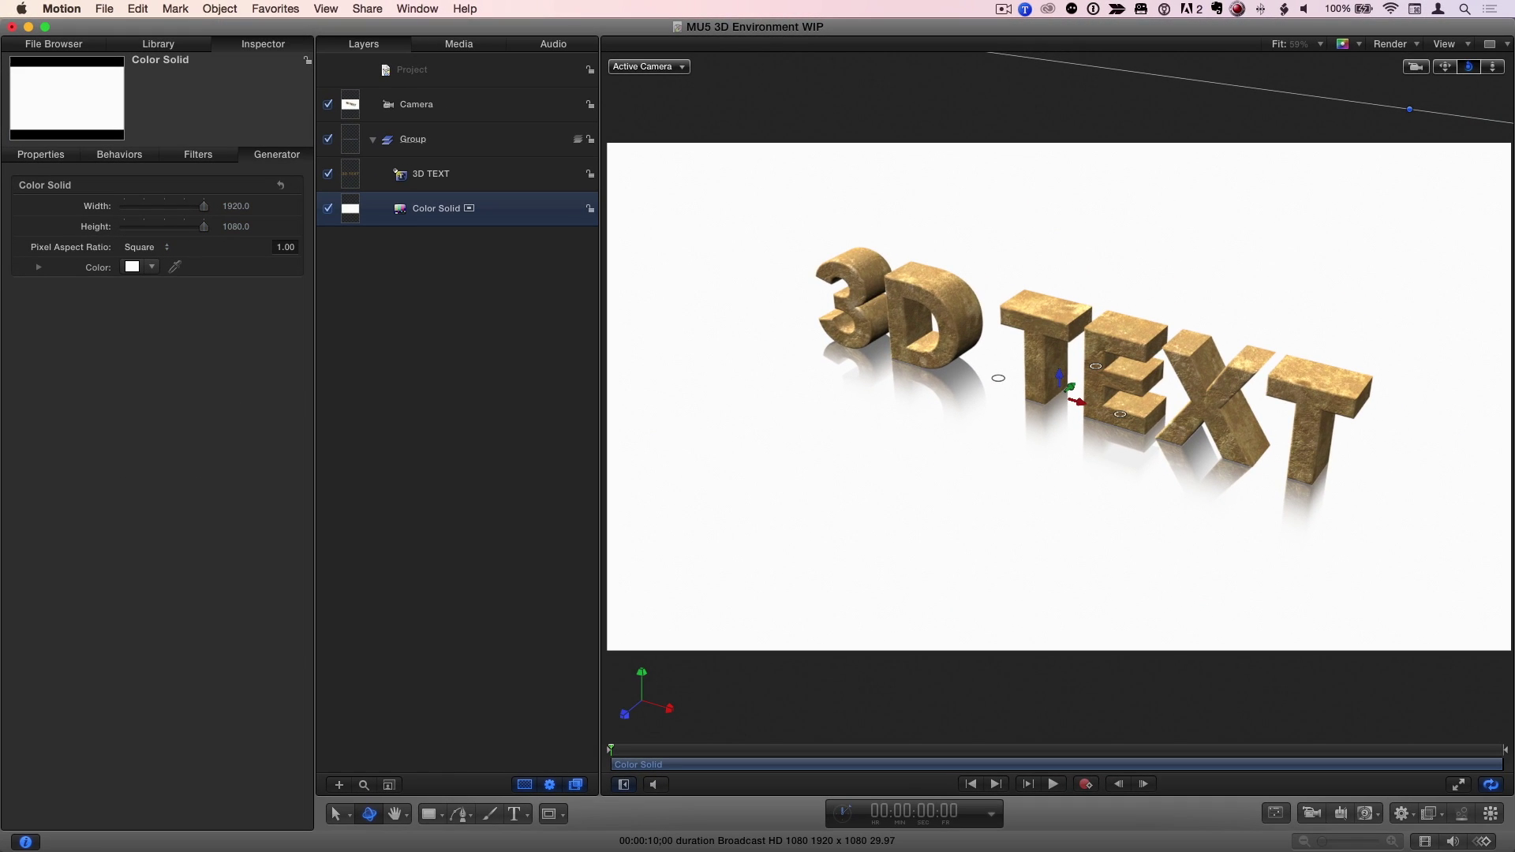
Examine the empty area beyond the floor's far edge in the Transparent display and return the canvas to Color.
{"action": "left_click_drag", "start_coordinate": [1469, 68], "coordinate": [1283, 115]}
{"action": "left_click_drag", "start_coordinate": [1371, 55], "coordinate": [1233, 288]}
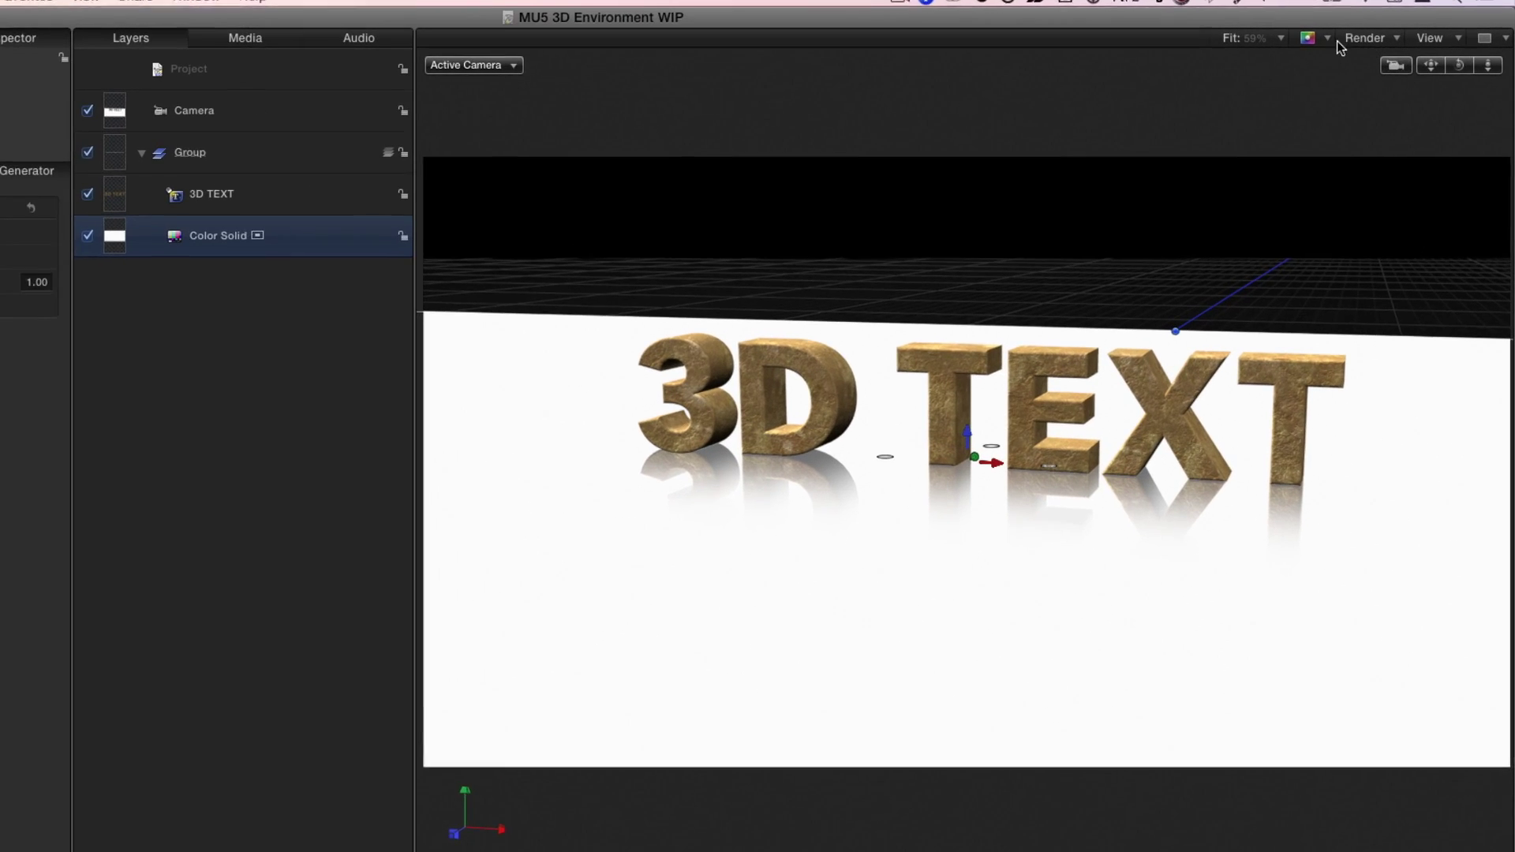
{"action": "left_click", "coordinate": [1346, 44]}
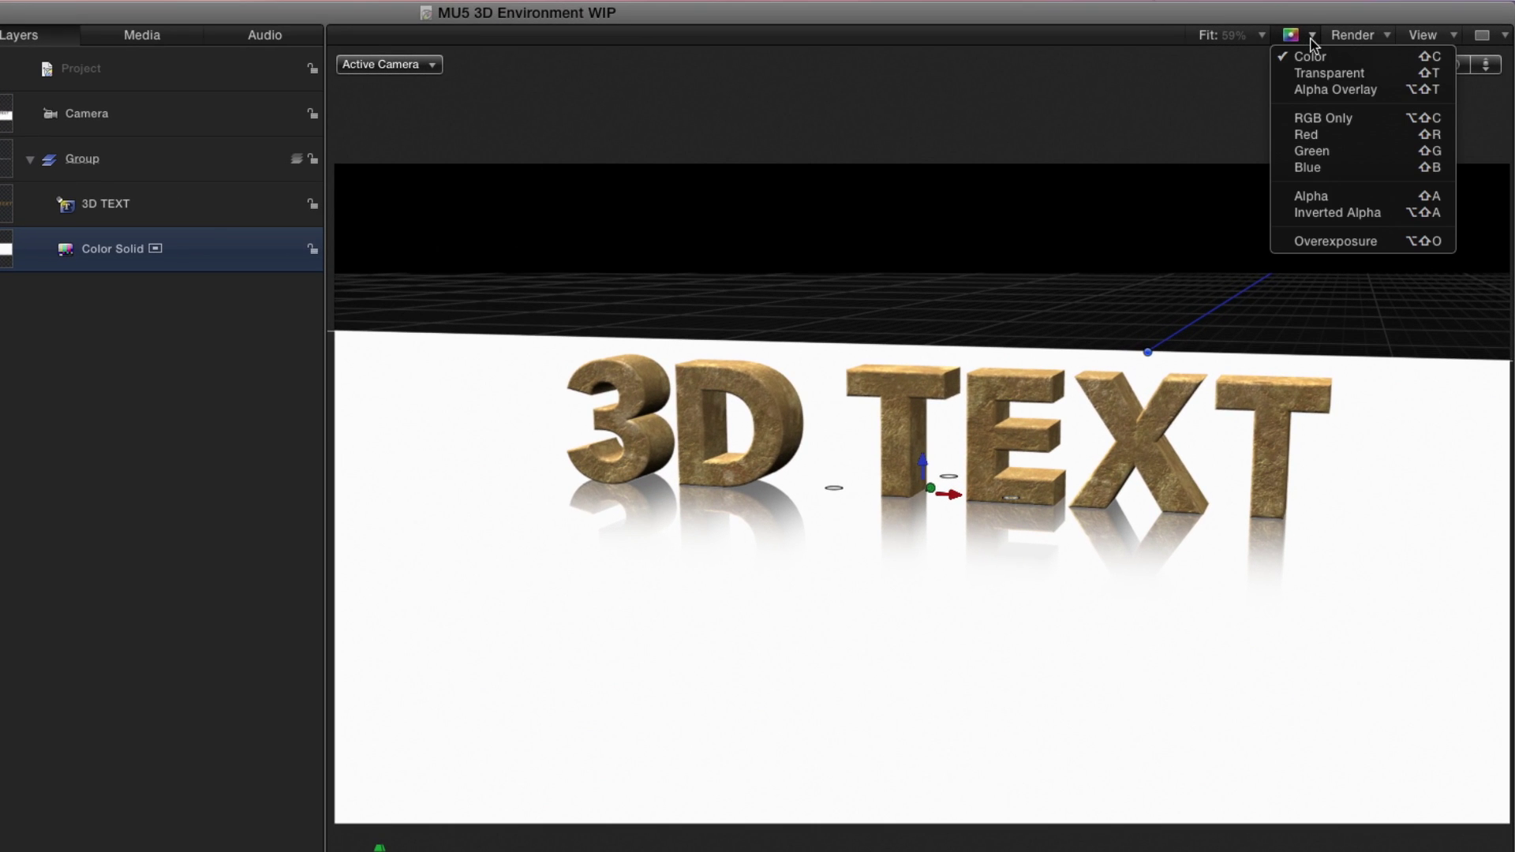
{"action": "left_click", "coordinate": [1347, 73]}
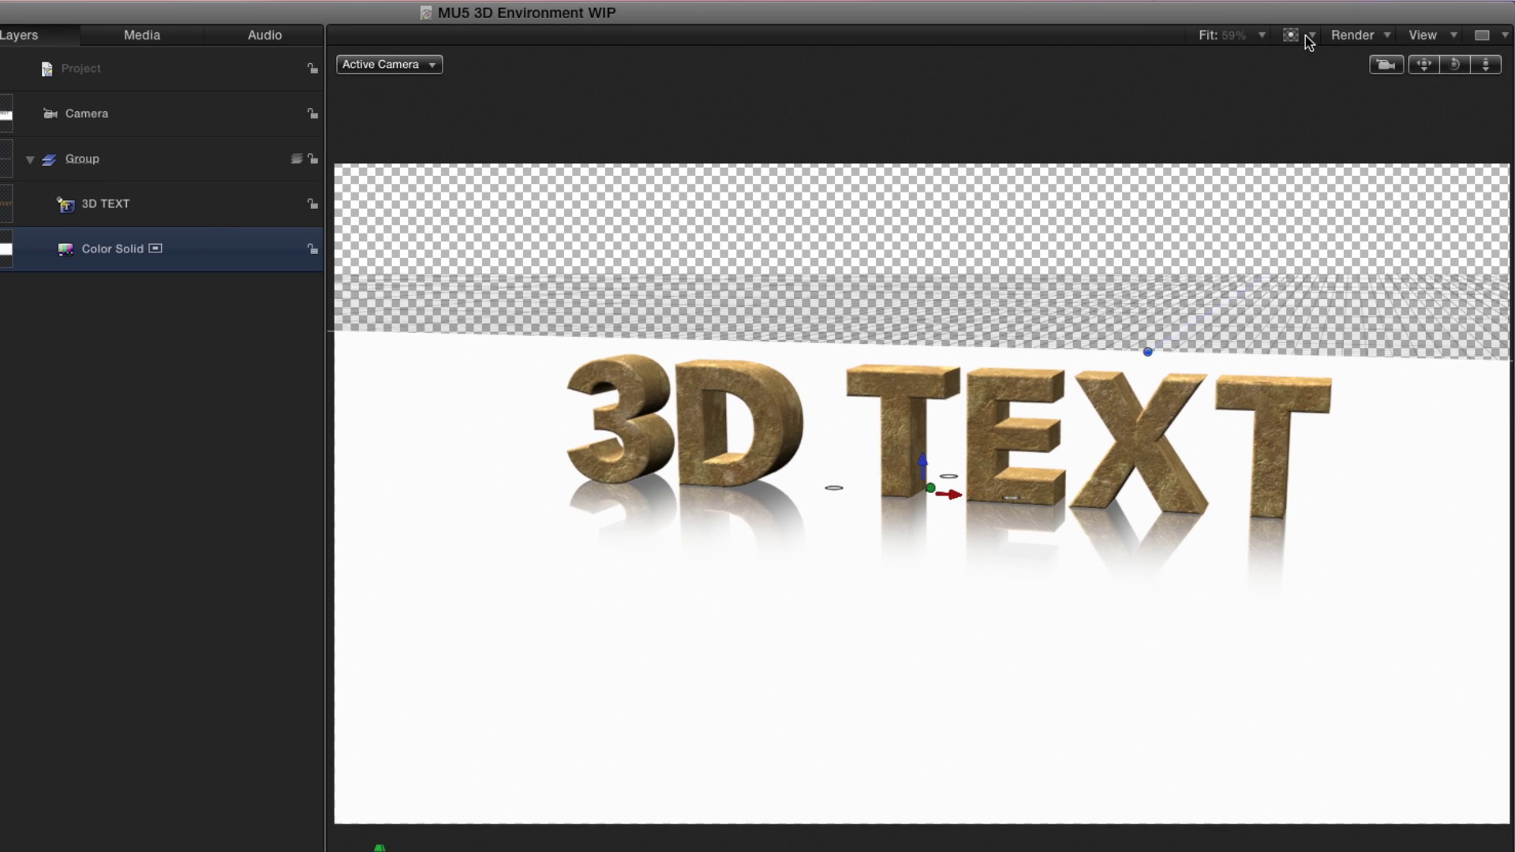
{"action": "left_click", "coordinate": [1305, 36]}
{"action": "left_click", "coordinate": [1313, 62]}
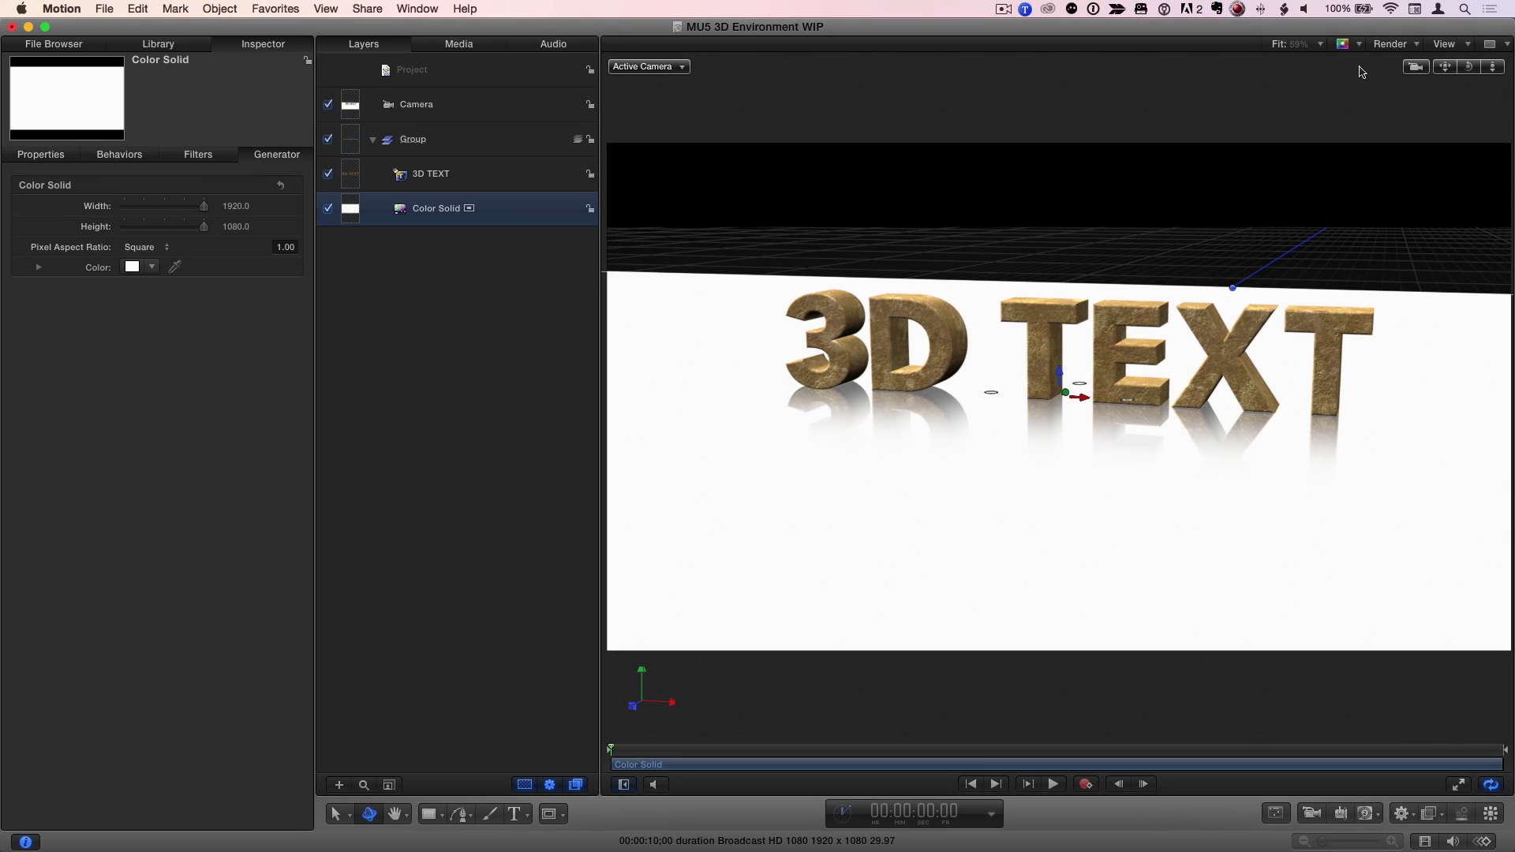
Set the project's background color to white and its background type to Environment.
{"action": "left_click", "coordinate": [500, 84]}
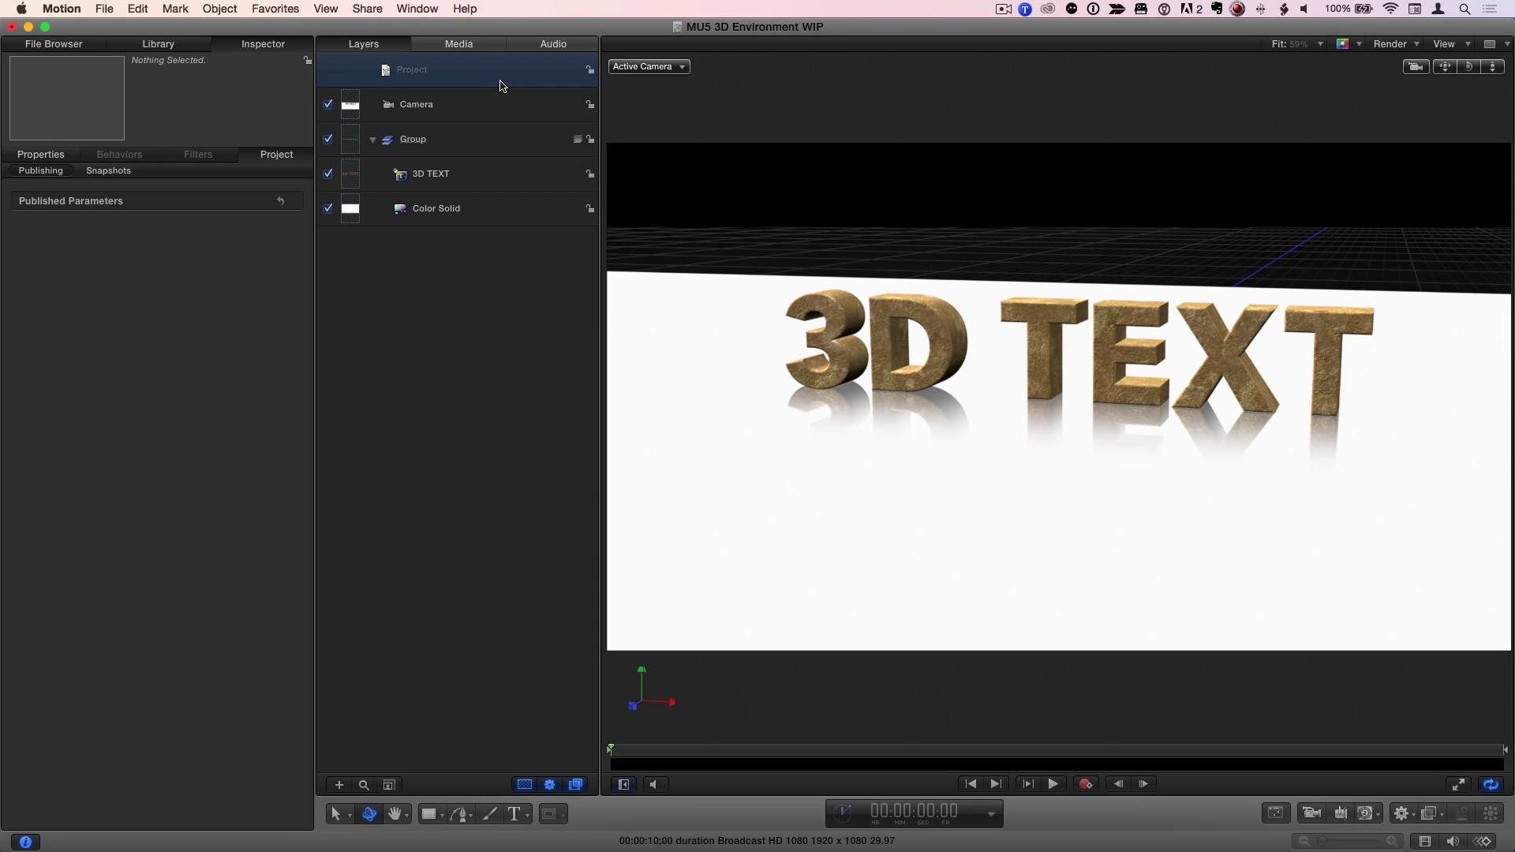
{"action": "left_click", "coordinate": [41, 155]}
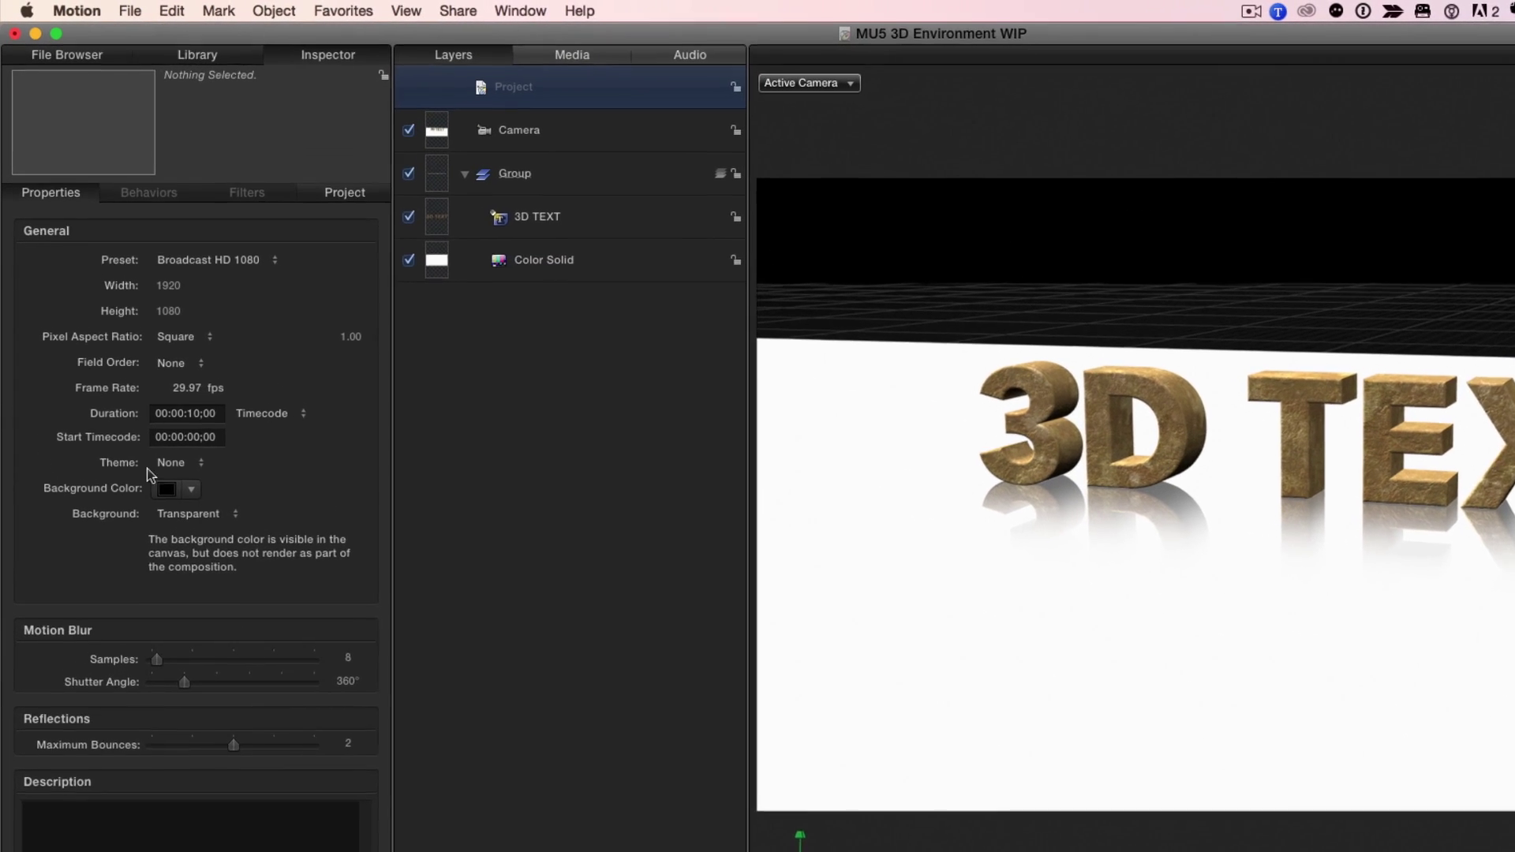
{"action": "left_click", "coordinate": [206, 509]}
{"action": "left_click", "coordinate": [177, 715]}
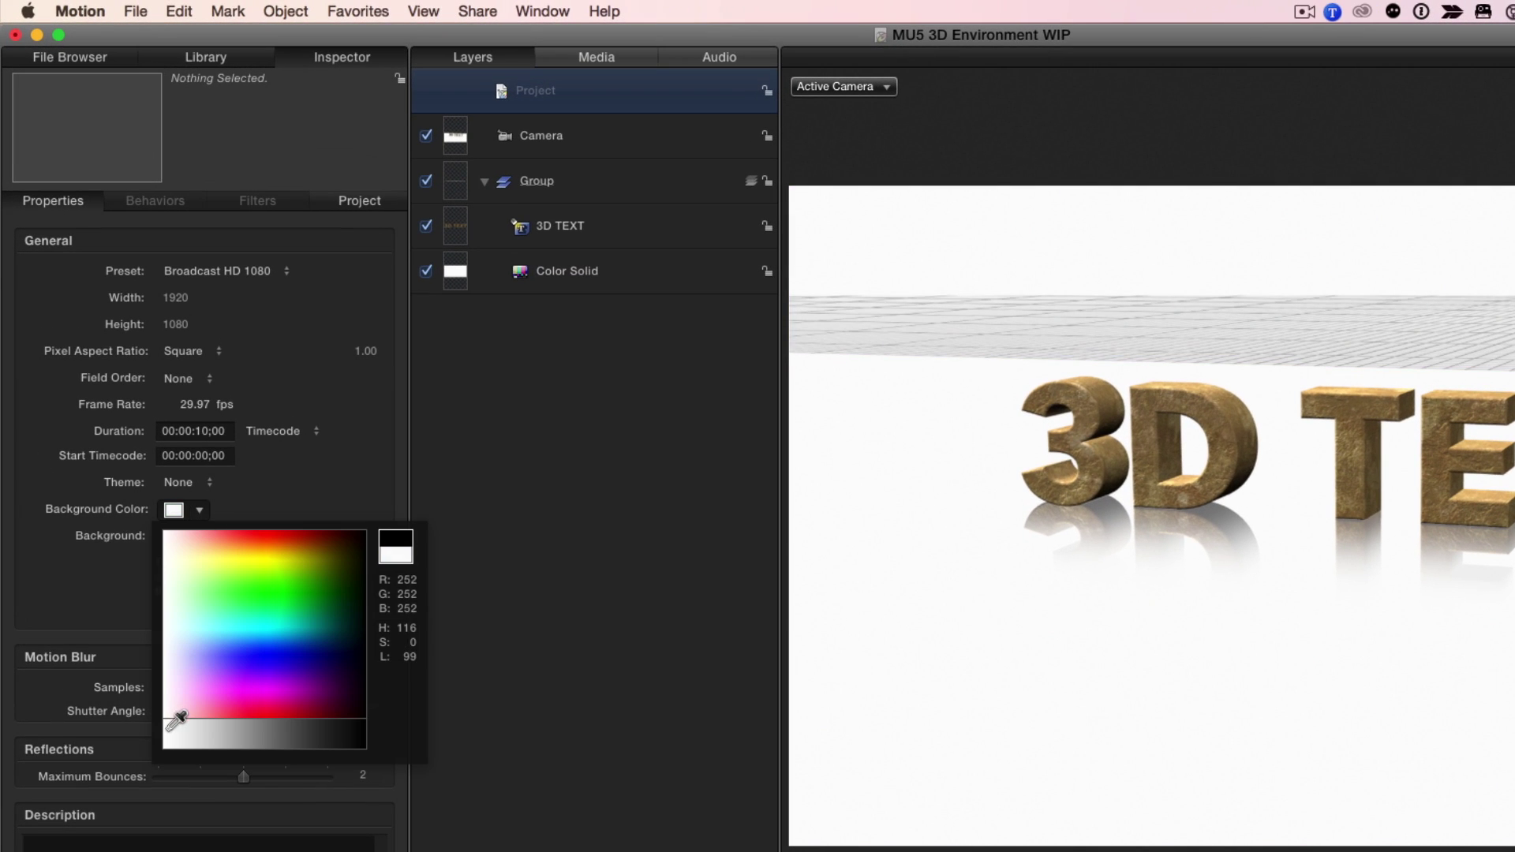
{"action": "left_click", "coordinate": [225, 536]}
{"action": "left_click", "coordinate": [203, 568]}
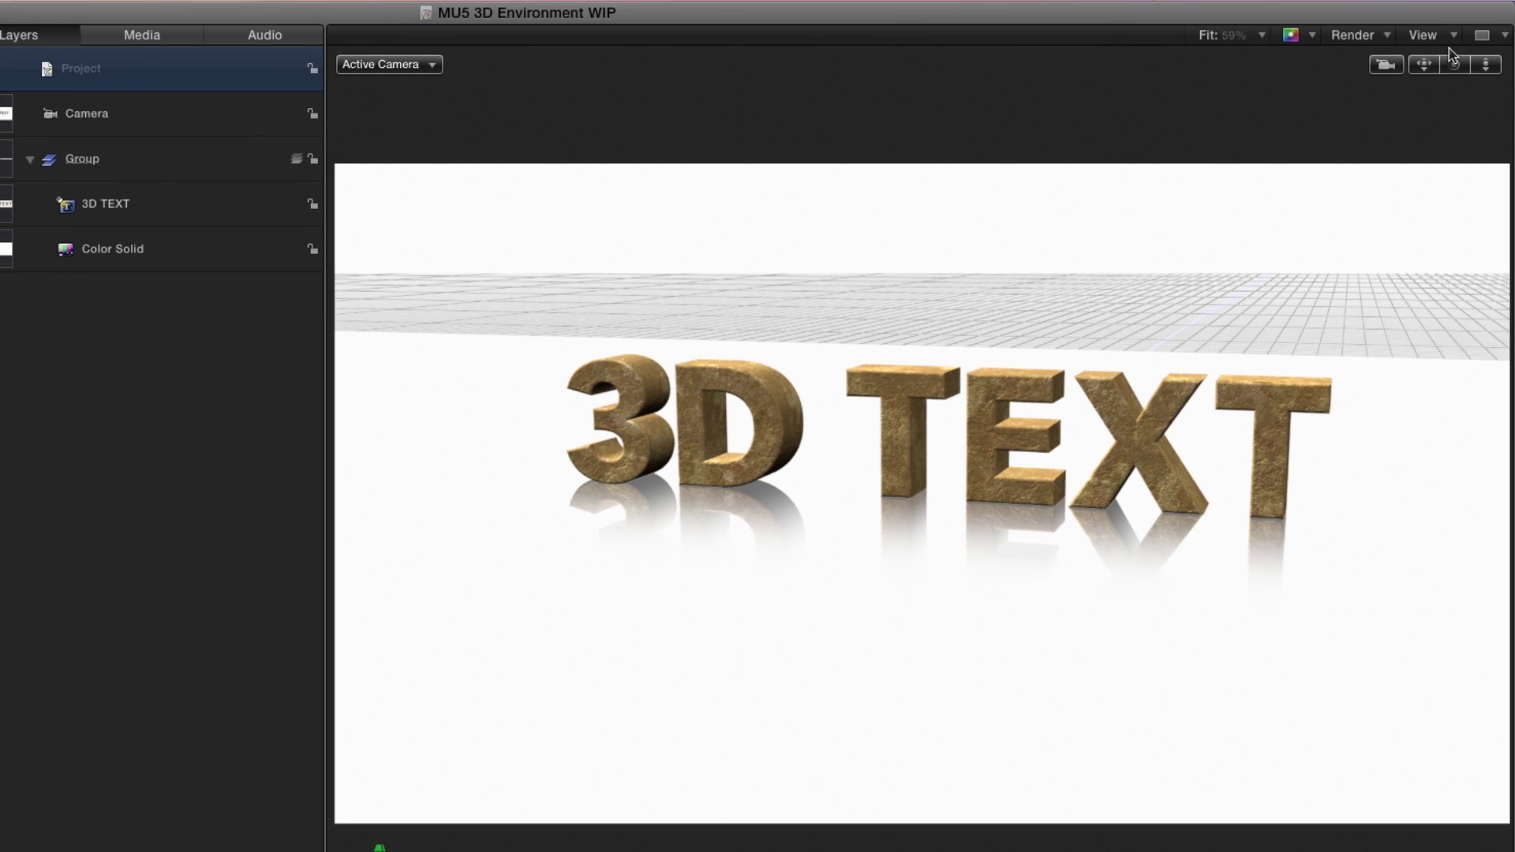
Hide the 3D grid overlay in the canvas.
{"action": "left_click", "coordinate": [1429, 35]}
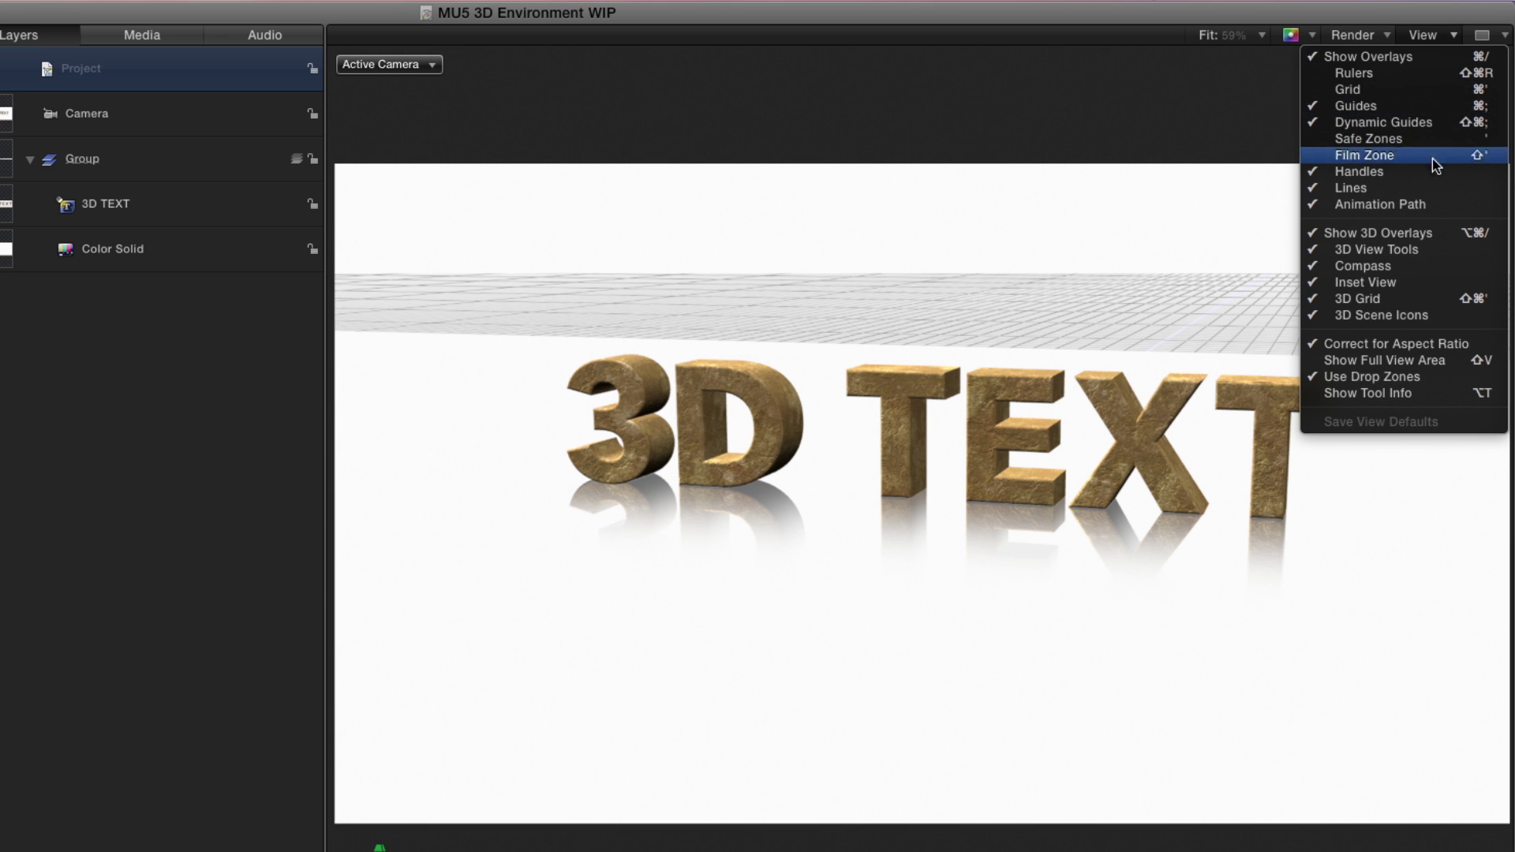
{"action": "left_click", "coordinate": [1428, 299]}
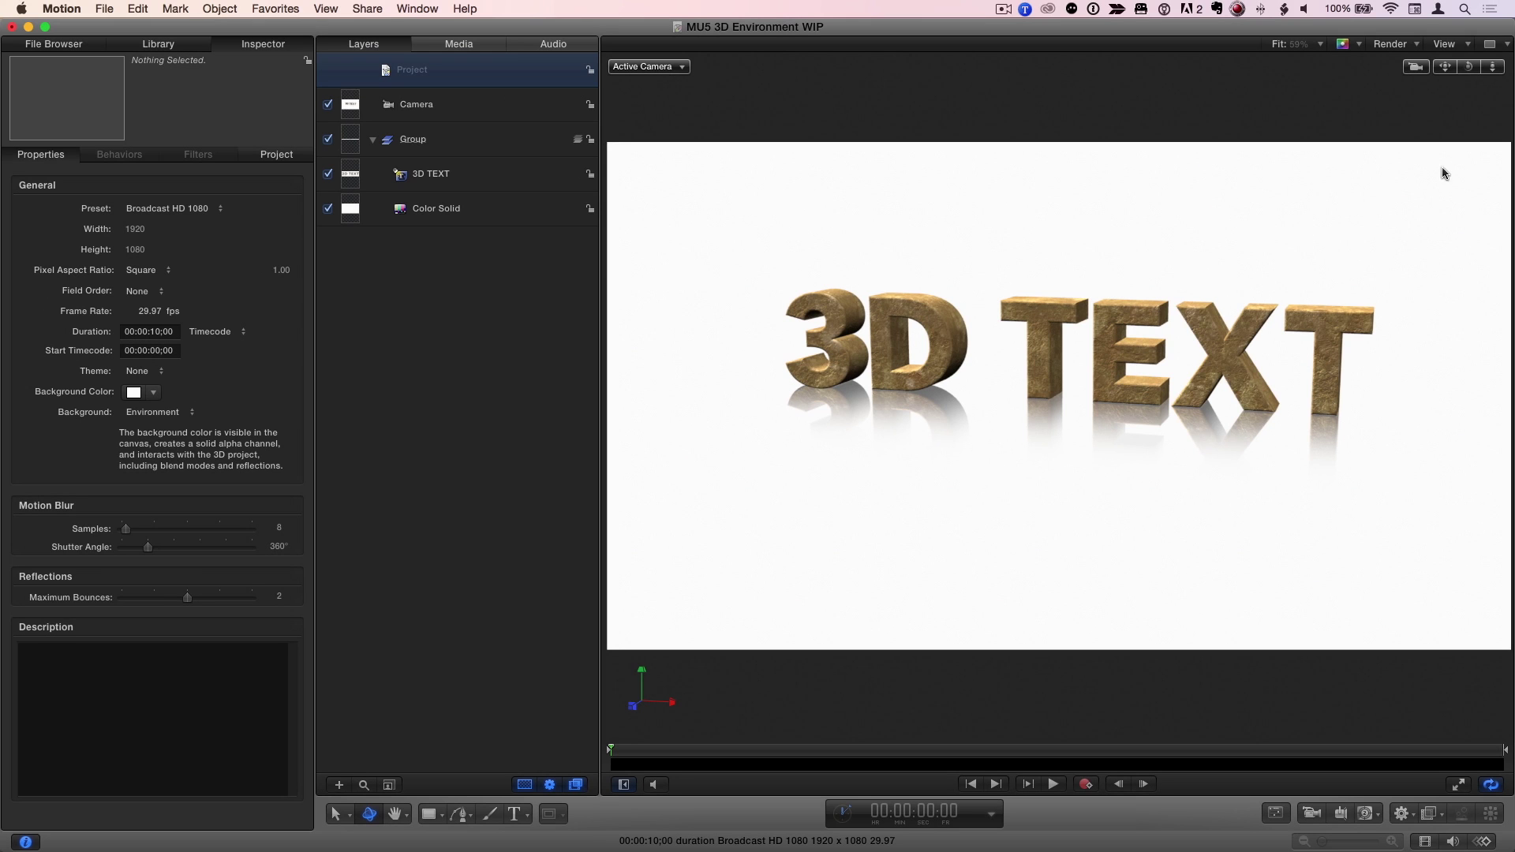
{"action": "mouse_move", "coordinate": [1469, 66]}
{"action": "left_mouse_down"}
{"action": "mouse_move", "coordinate": [1488, 91]}
{"action": "mouse_move", "coordinate": [1400, 83]}
{"action": "mouse_move", "coordinate": [1392, 63]}
{"action": "mouse_move", "coordinate": [1460, 95]}
{"action": "mouse_move", "coordinate": [1505, 52]}
{"action": "mouse_move", "coordinate": [1460, 87]}
{"action": "left_mouse_up"}
{"action": "left_click_drag", "start_coordinate": [1294, 82], "coordinate": [1288, 80]}
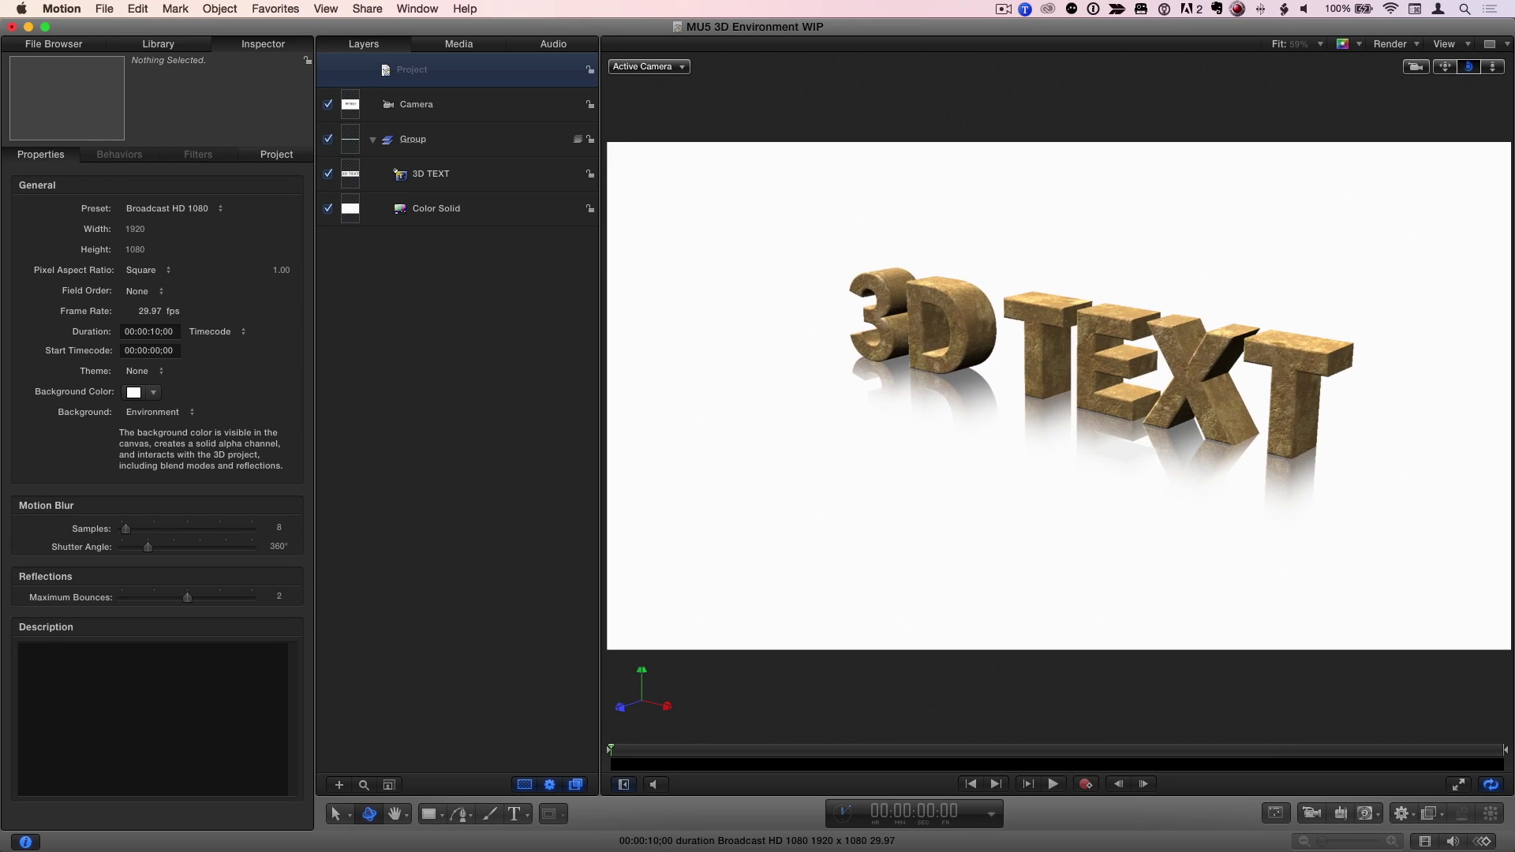
Turn off the built-in lighting style of the 3D text.
{"action": "left_click", "coordinate": [507, 180]}
{"action": "left_click", "coordinate": [276, 154]}
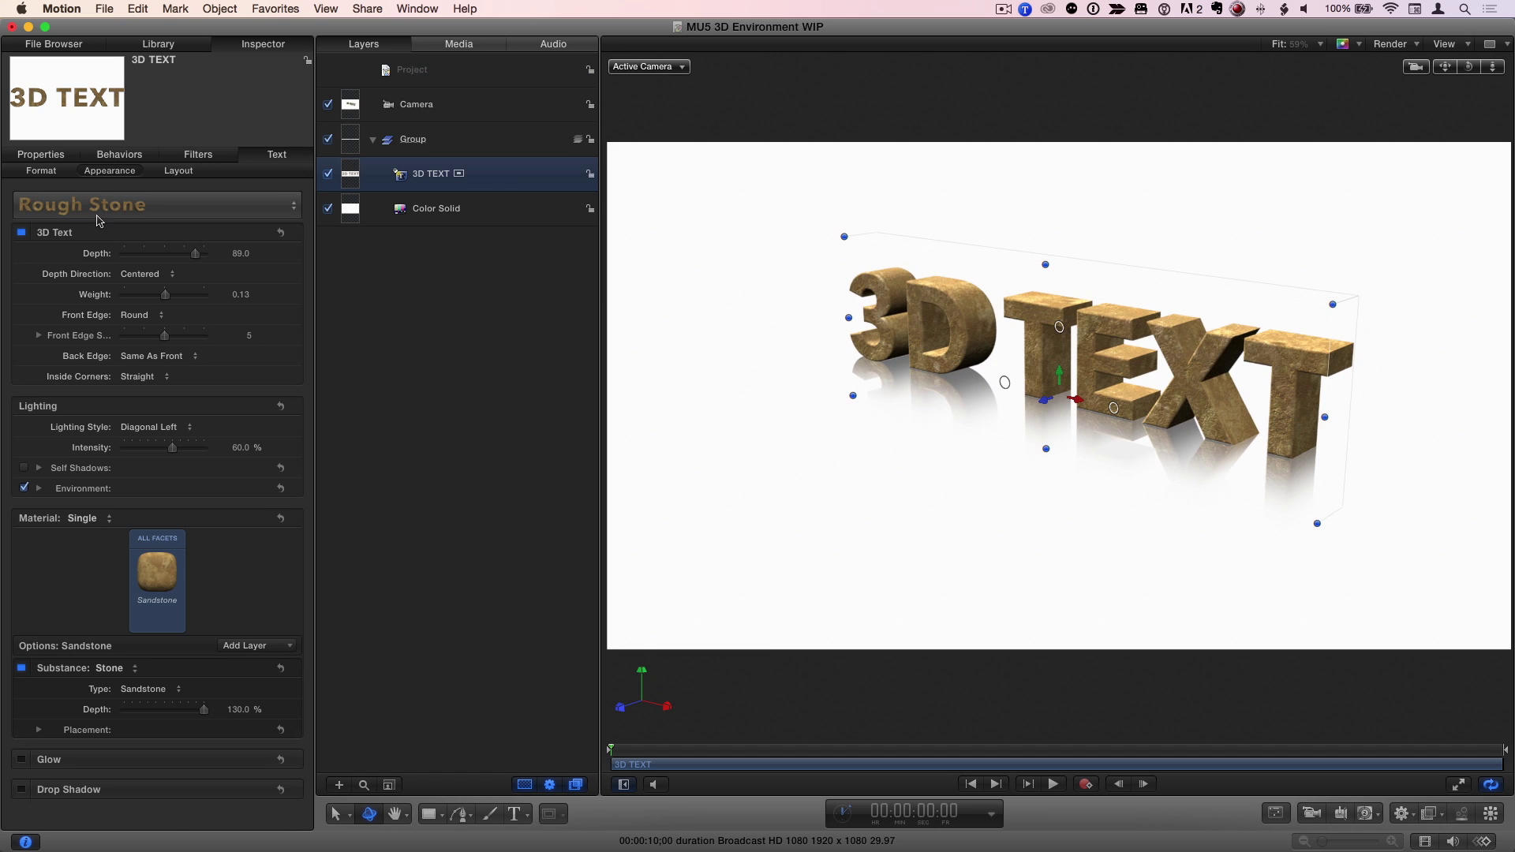
{"action": "left_click", "coordinate": [188, 429]}
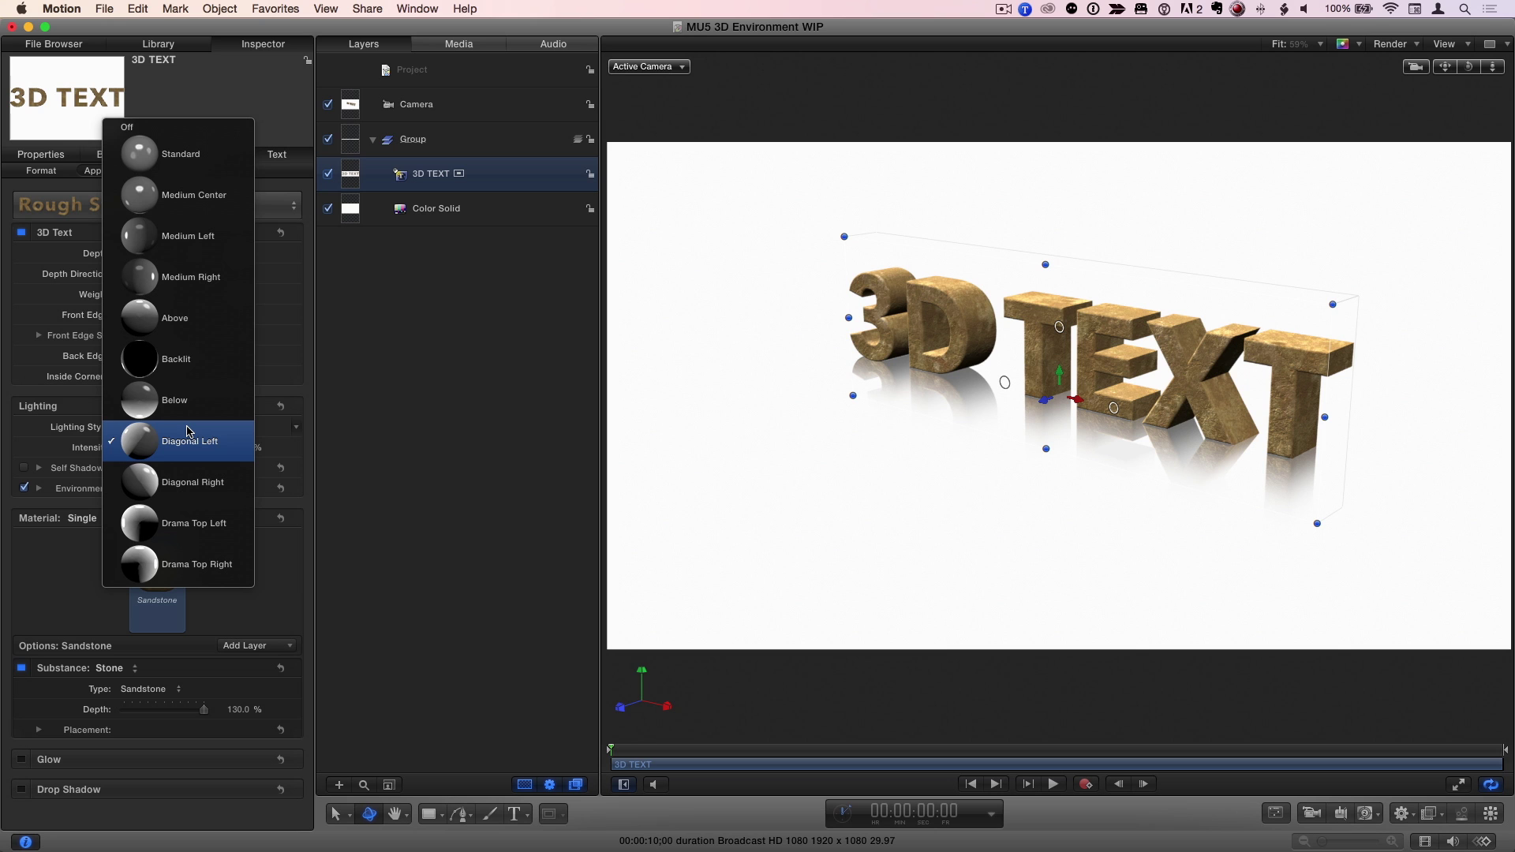
{"action": "left_click", "coordinate": [200, 134]}
Add a new Diagonal Left light setup to the scene.
{"action": "left_click", "coordinate": [221, 9]}
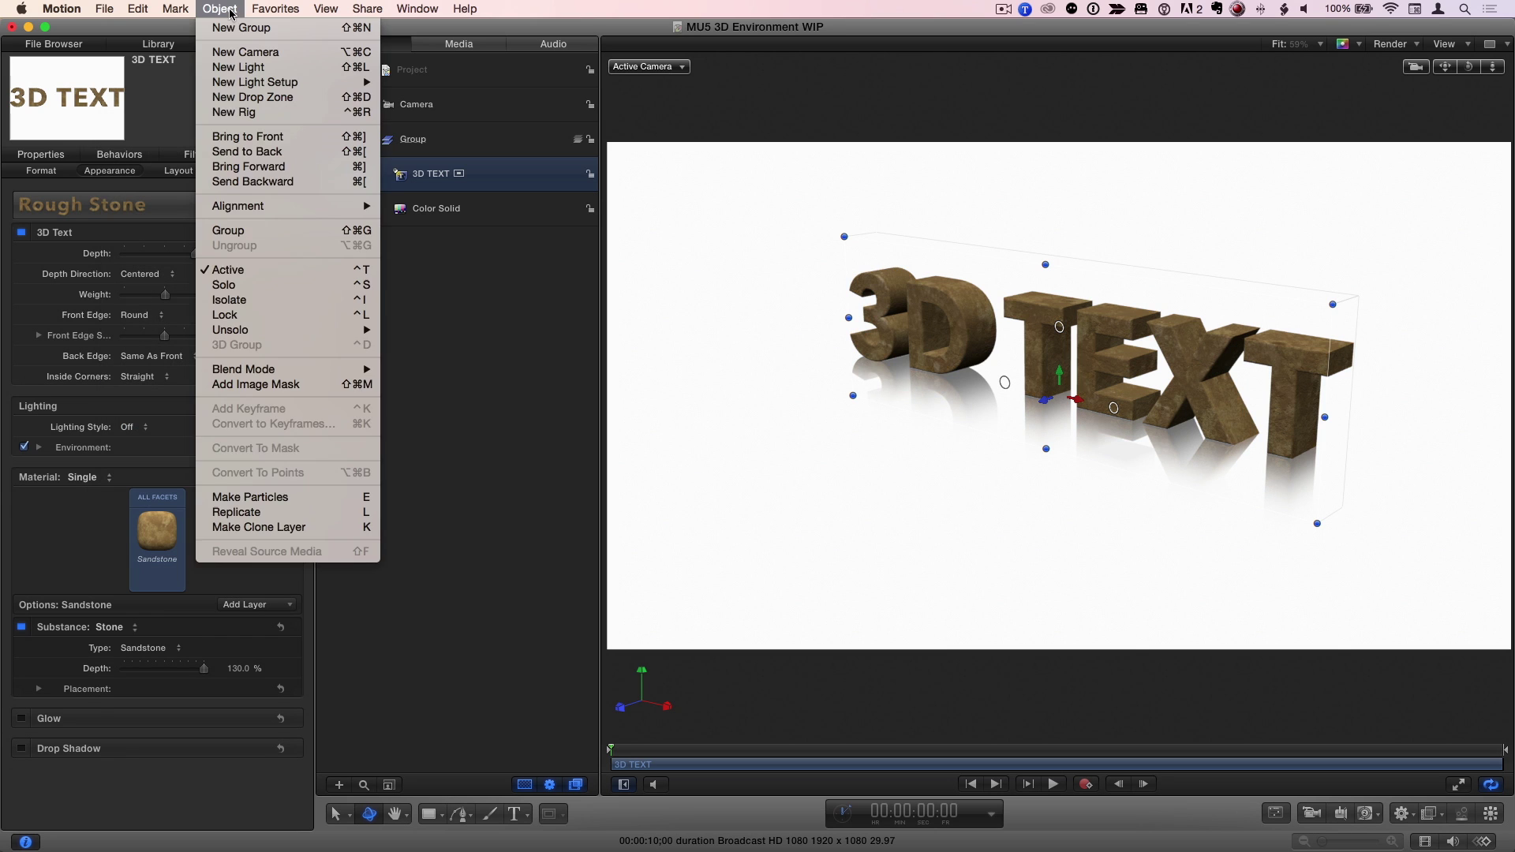
{"action": "mouse_move", "coordinate": [295, 84]}
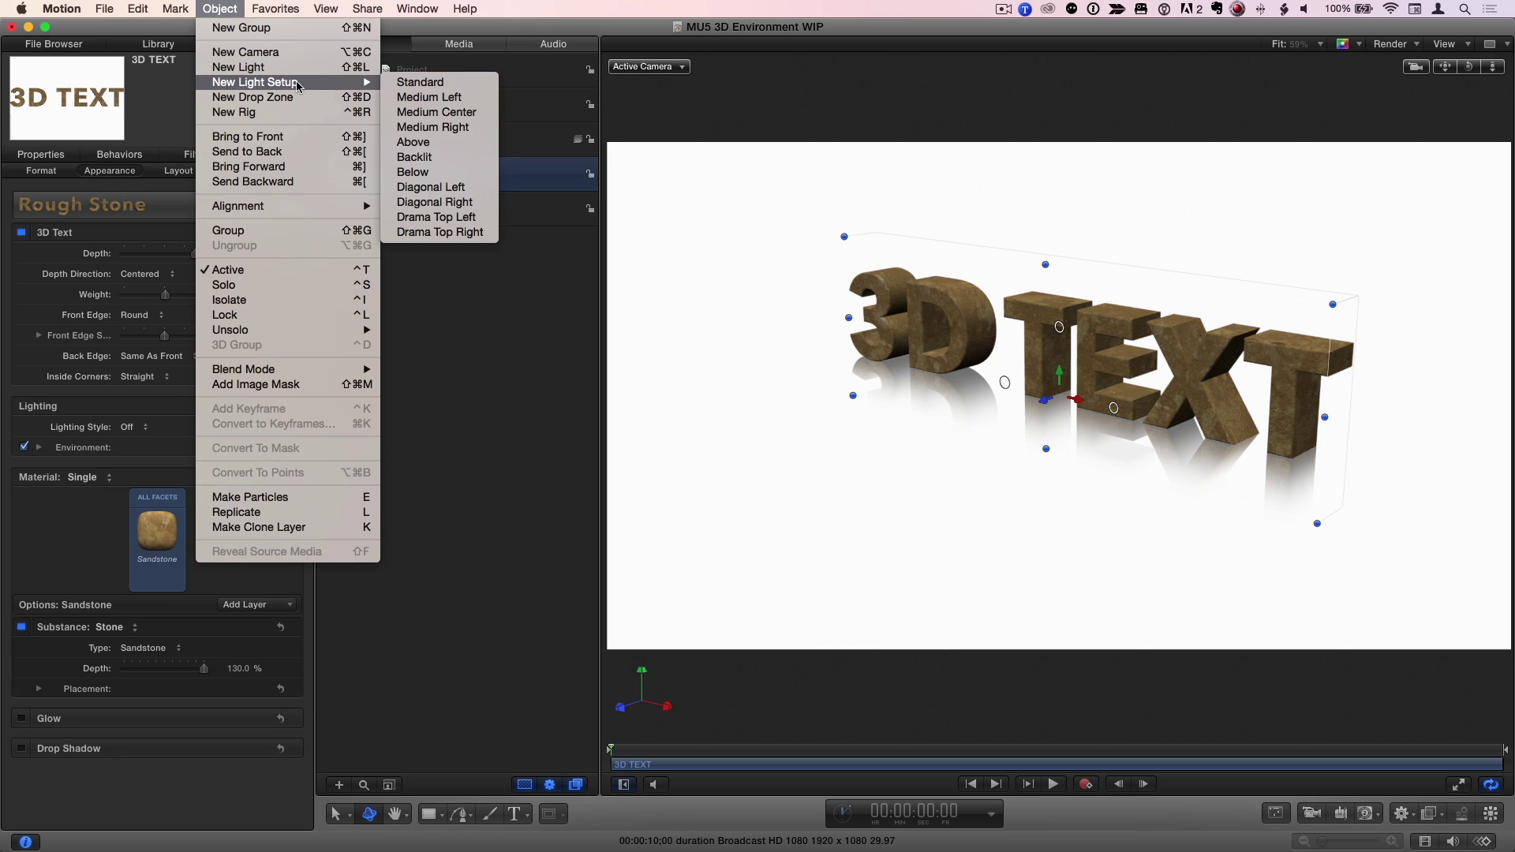
{"action": "left_click", "coordinate": [476, 188]}
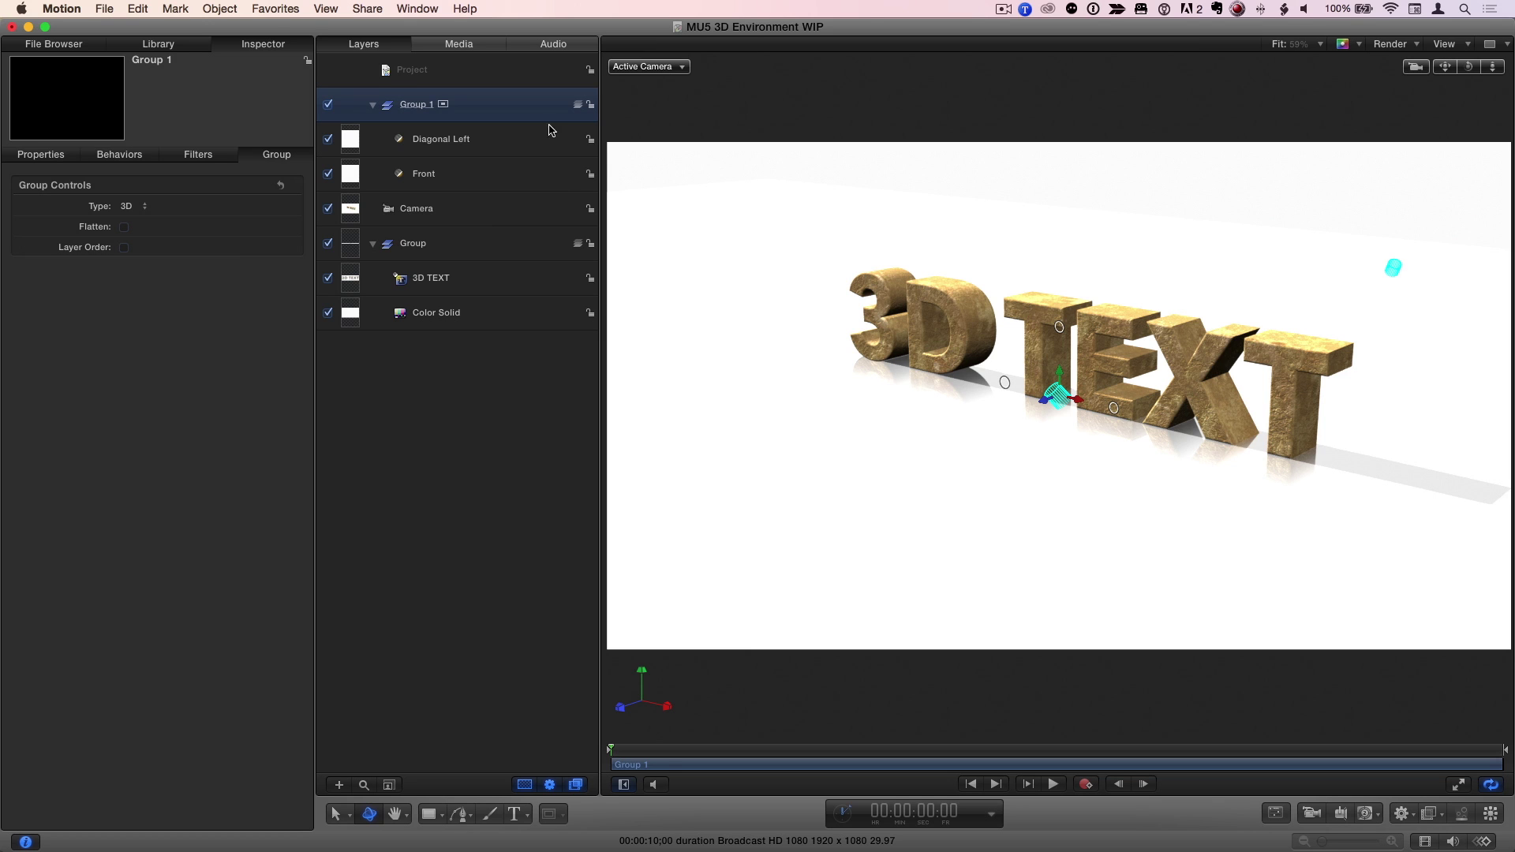
Rotate the Diagonal Left light so the text's shadows fall behind it on the floor, and set its intensity to 170%.
{"action": "left_click", "coordinate": [525, 140]}
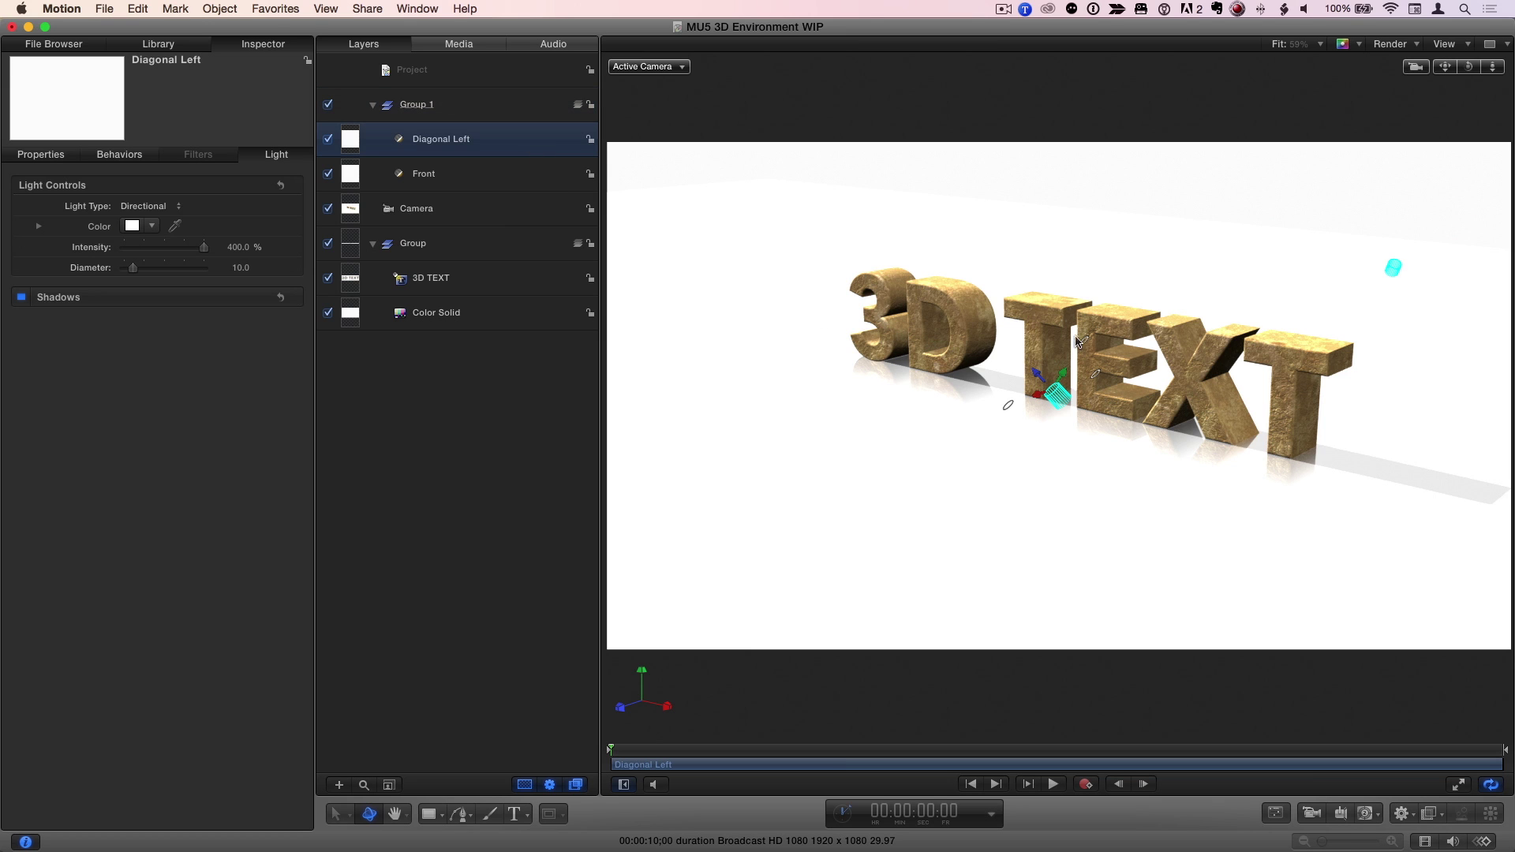
{"action": "mouse_move", "coordinate": [1097, 377]}
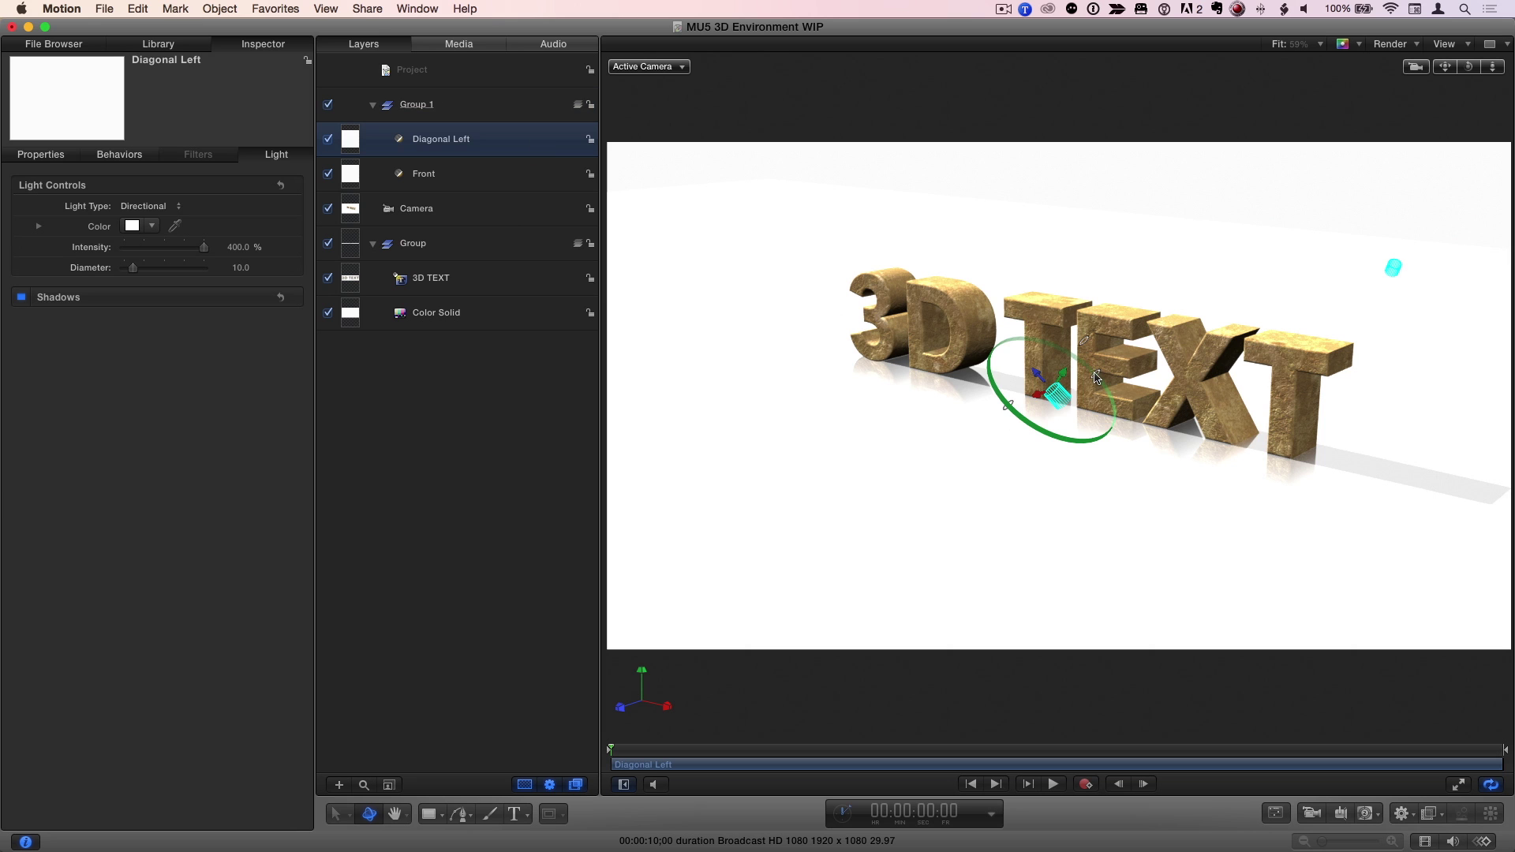
{"action": "left_click_drag", "start_coordinate": [1097, 378], "coordinate": [1114, 362]}
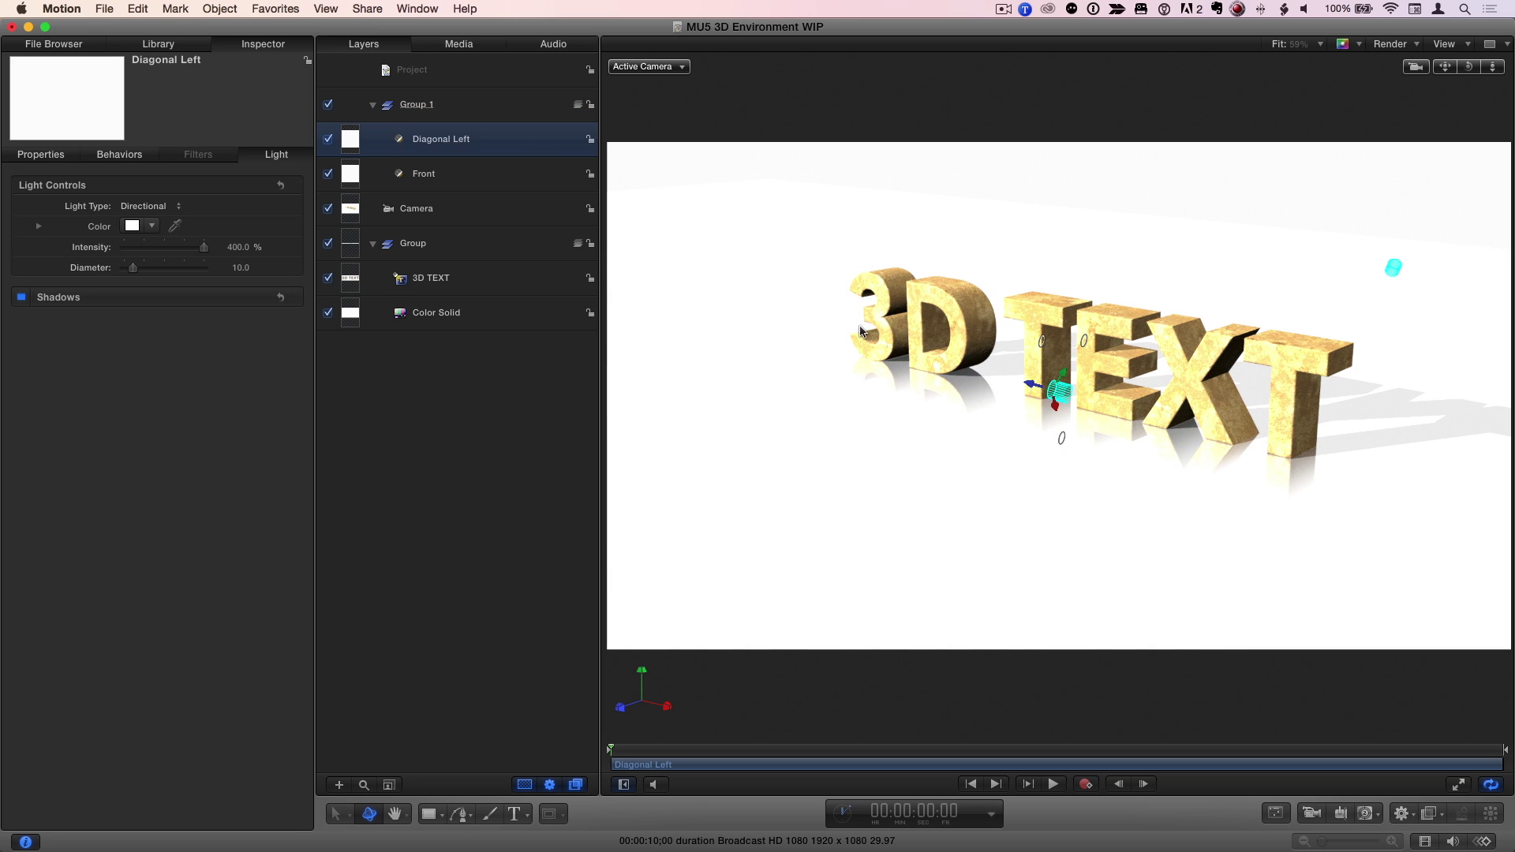
{"action": "left_click_drag", "start_coordinate": [242, 250], "coordinate": [185, 251]}
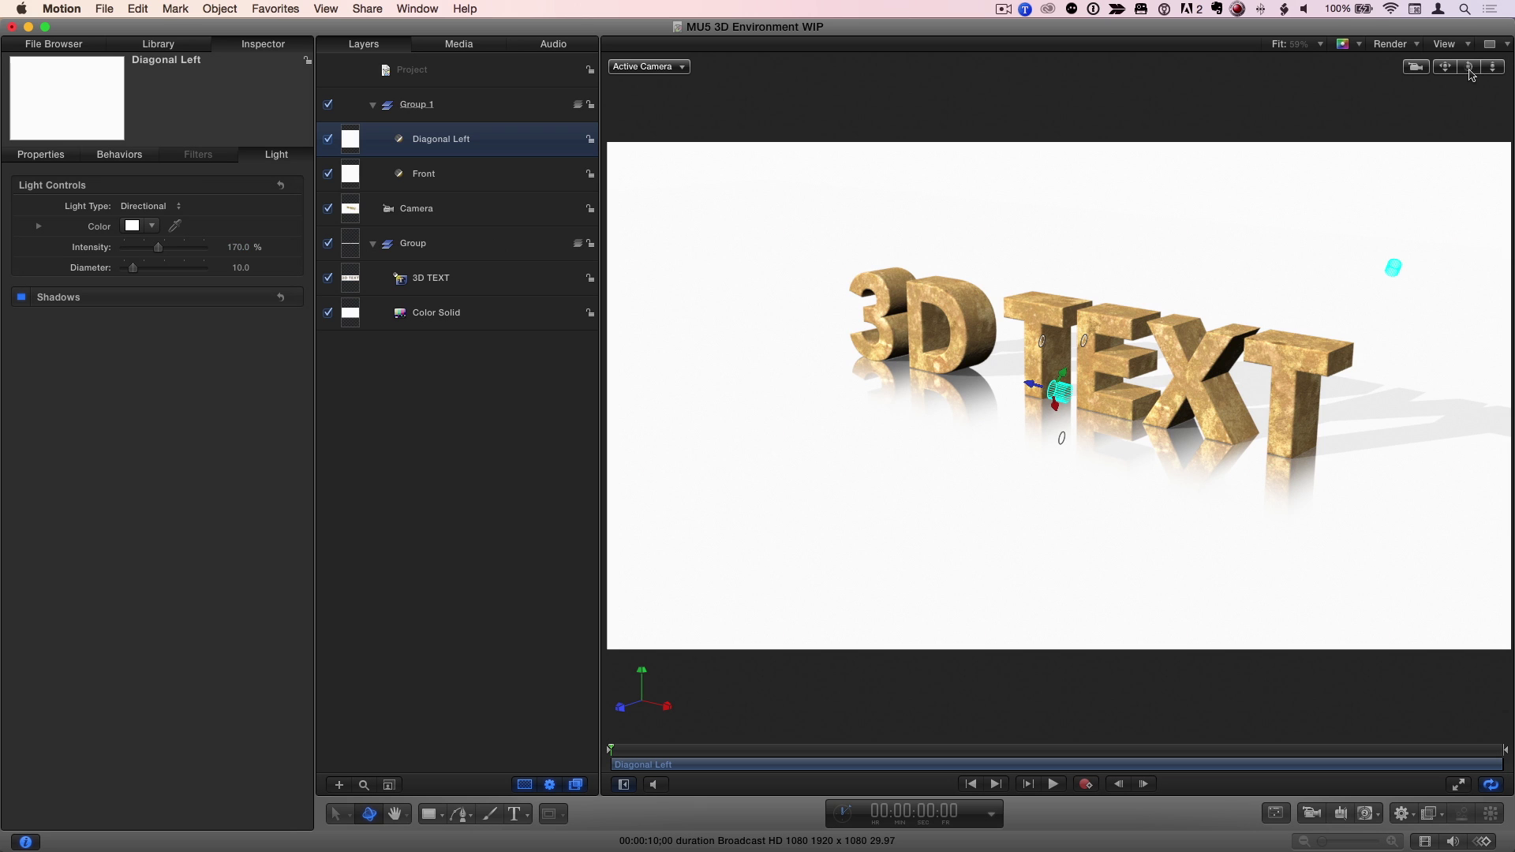
{"action": "left_click_drag", "start_coordinate": [1468, 67], "coordinate": [1288, 69]}
{"action": "left_click_drag", "start_coordinate": [1468, 67], "coordinate": [1509, 69]}
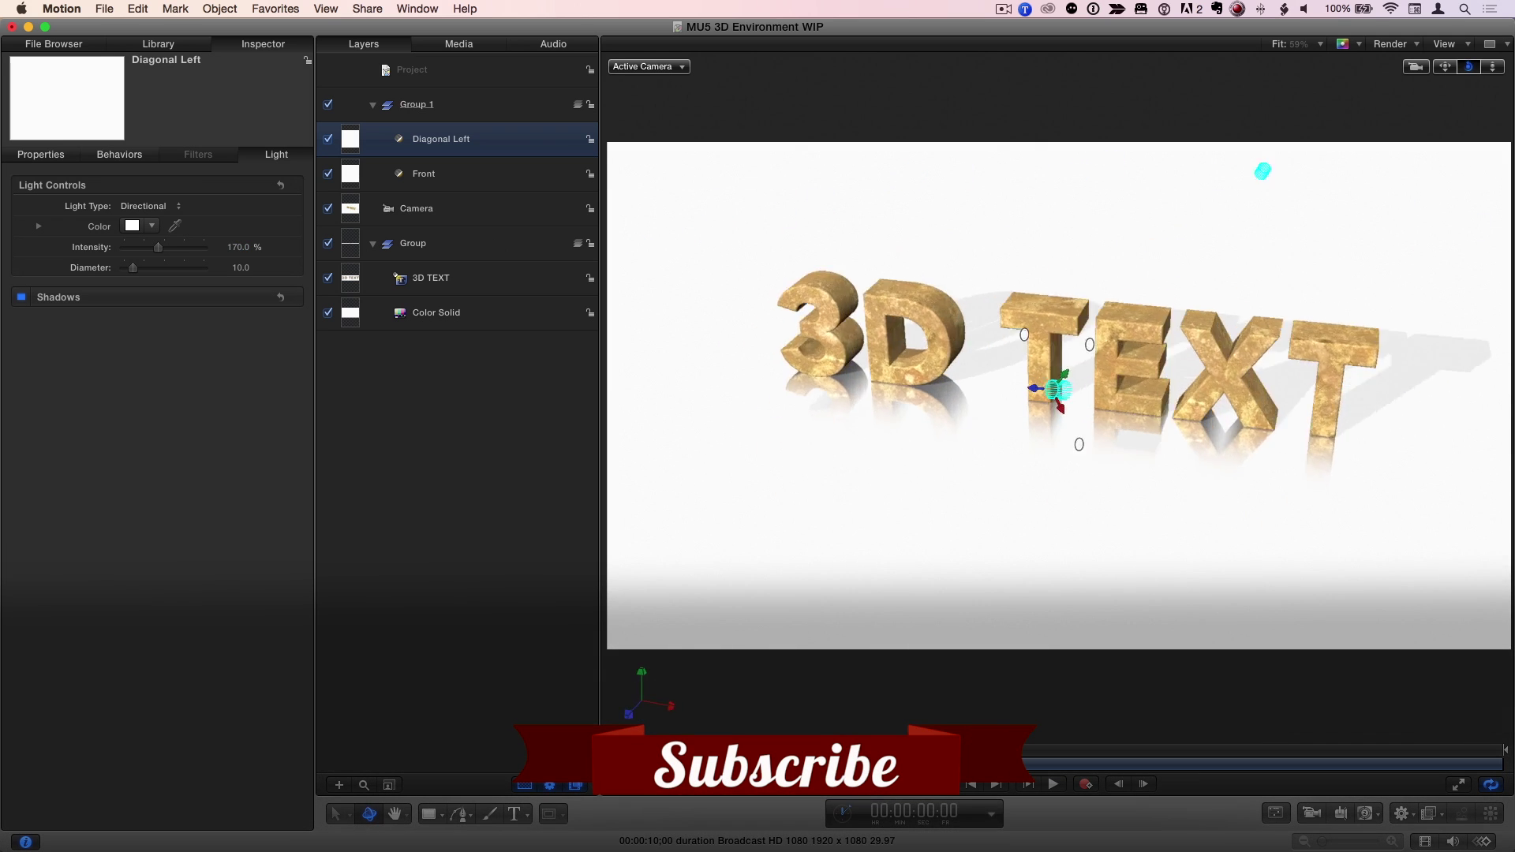